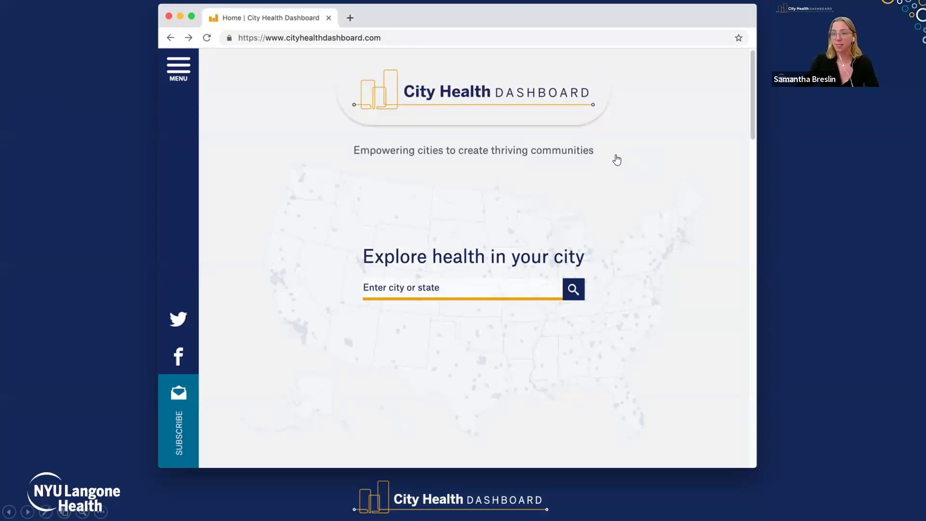
Find Huntington, WV through the city search and open its city overview.
left_click(615, 155)
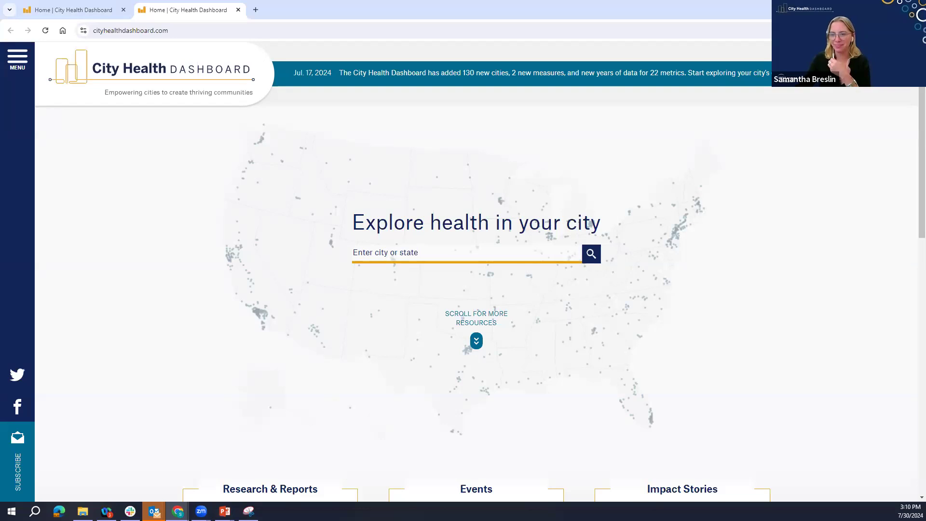
left_click(394, 254)
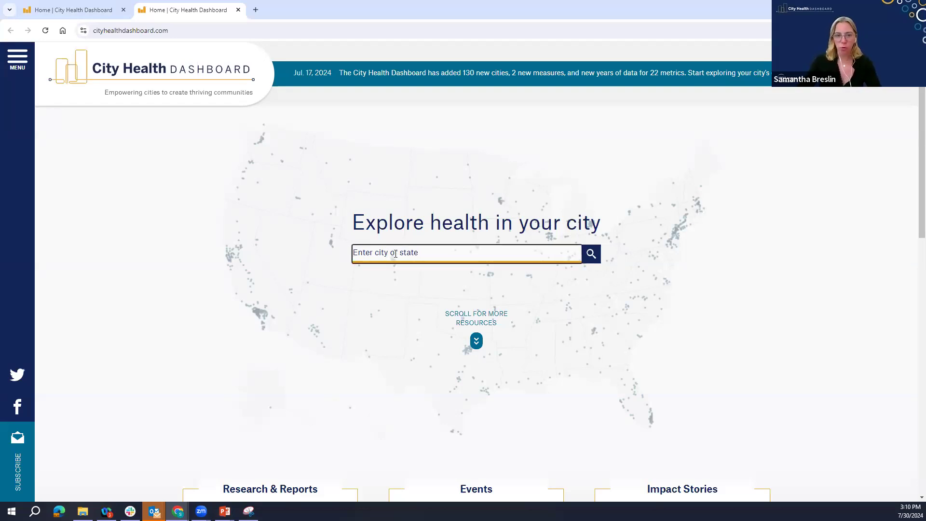
type("Hunting")
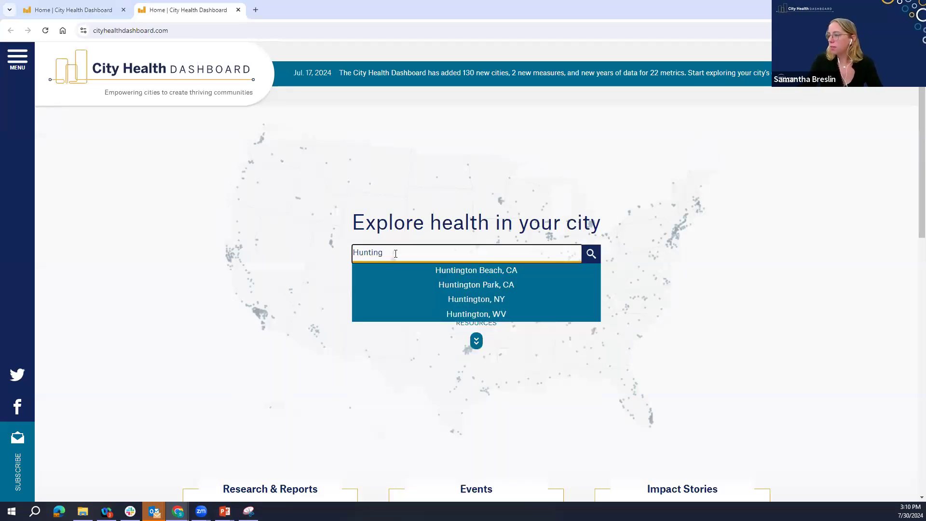
left_click(467, 314)
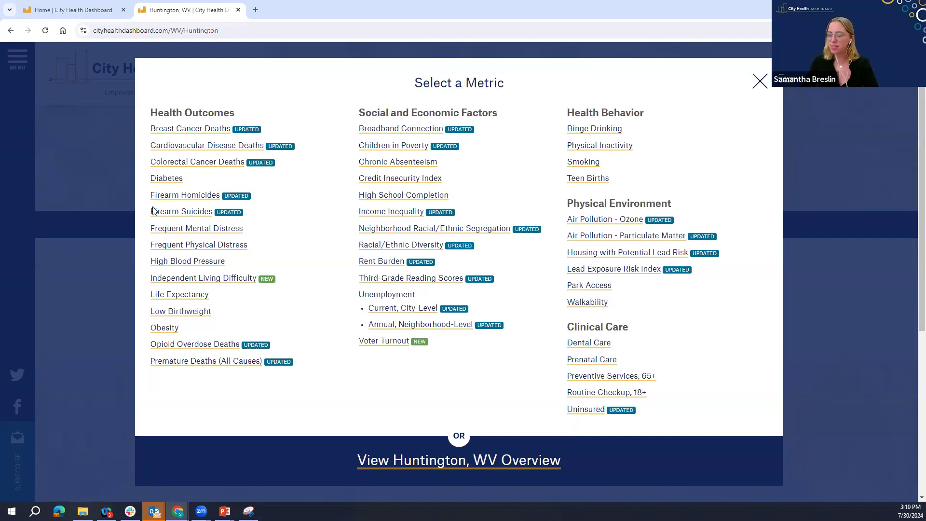
scroll(621, 451, "down", 1)
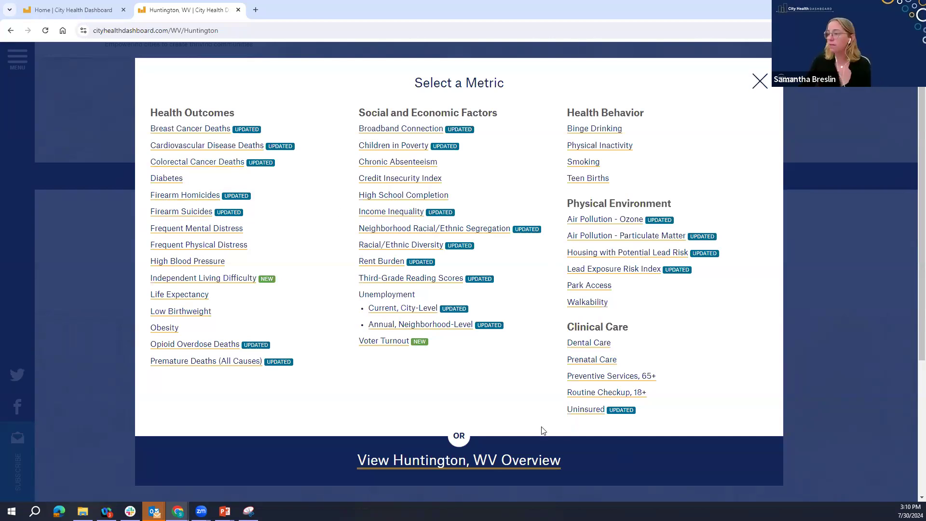
left_click(548, 471)
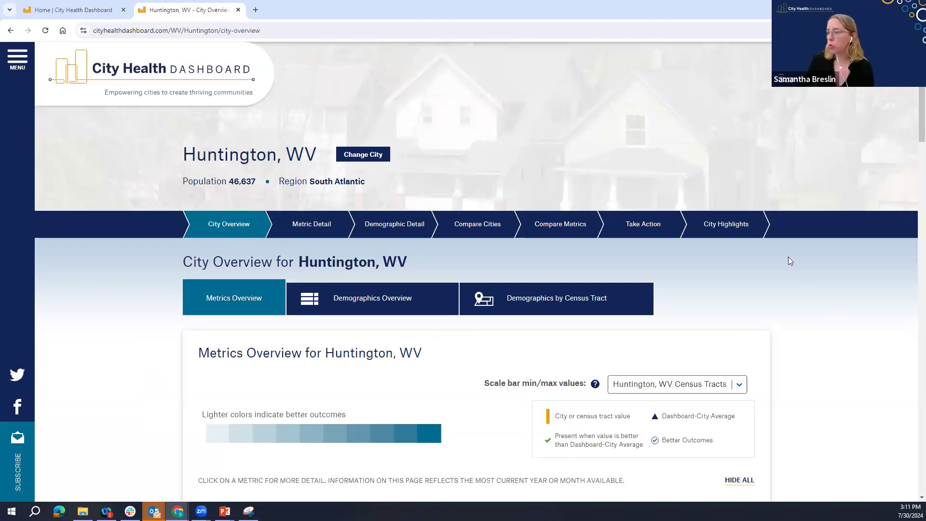
Expand the Frequent Mental Distress metric under Health Outcomes and open its metric detail.
scroll(892, 216, "down", 8)
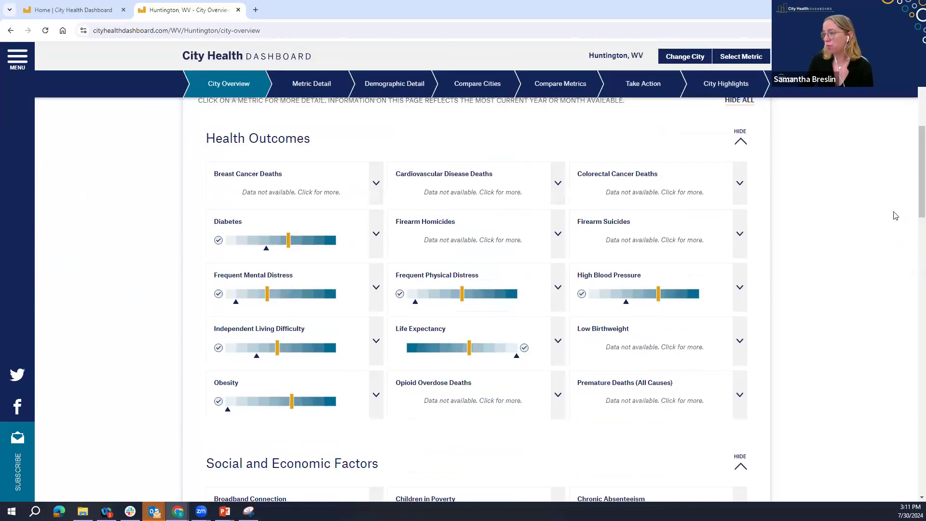
scroll(896, 216, "down", 1)
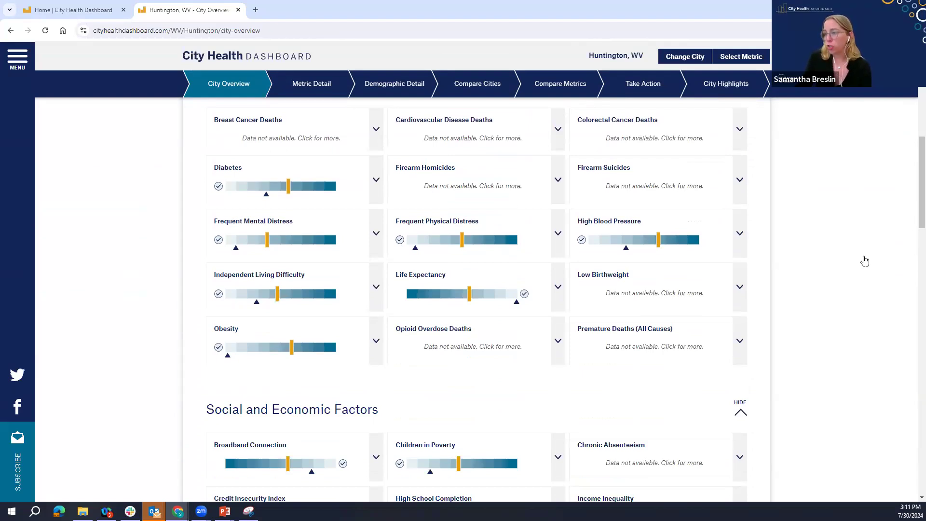
left_click(378, 236)
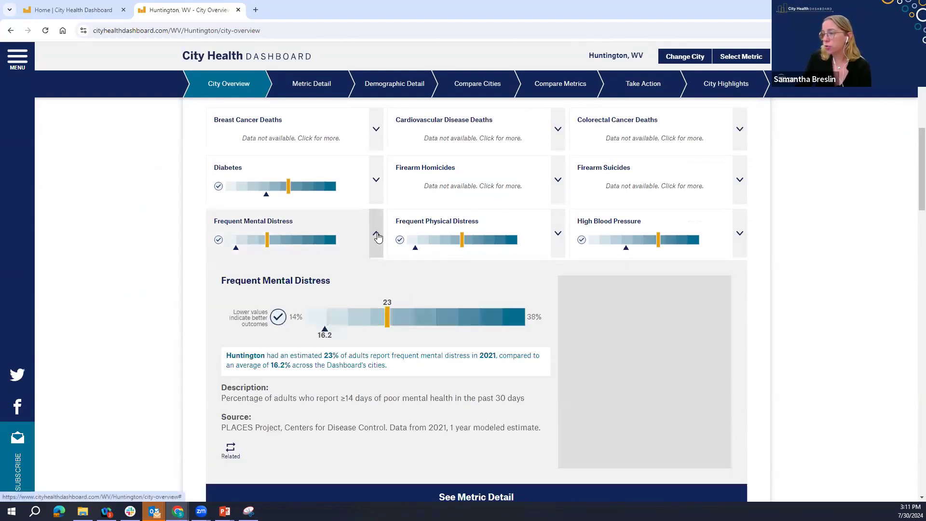
scroll(325, 320, "down", 2)
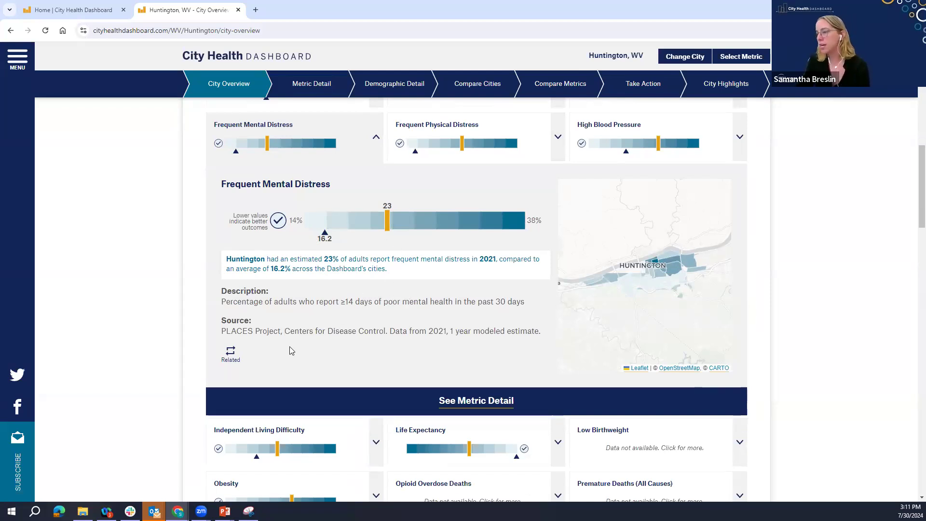
left_click(476, 400)
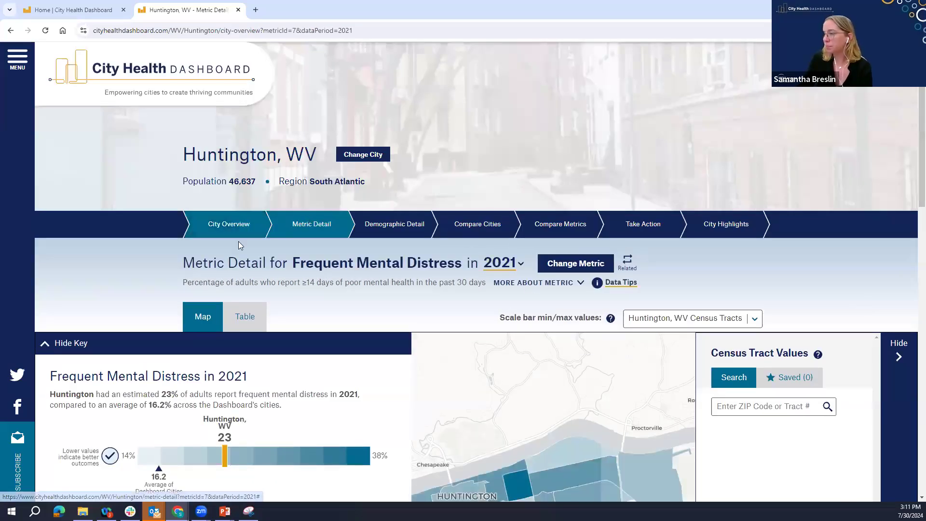
Return to Huntington's city overview and examine the race/ethnicity and age tables in the Demographics Overview.
left_click(231, 224)
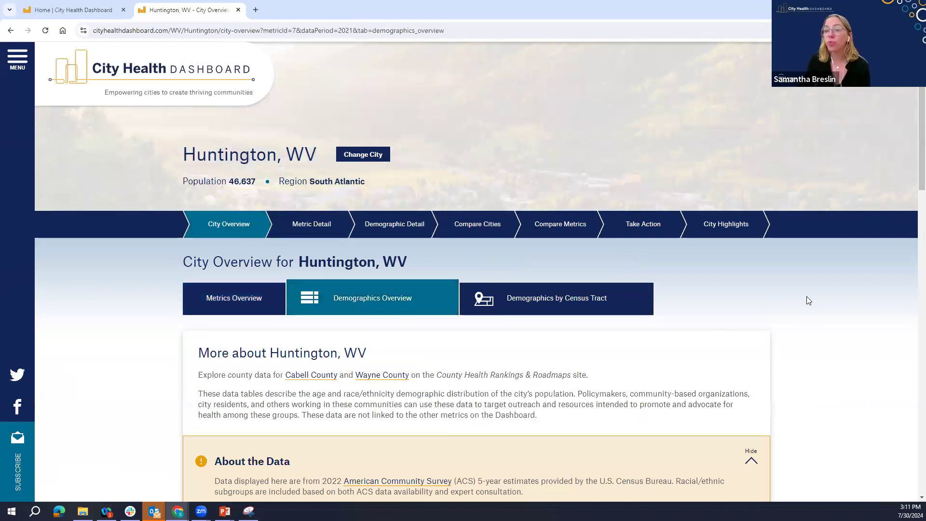
scroll(807, 296, "down", 2)
scroll(809, 300, "down", 2)
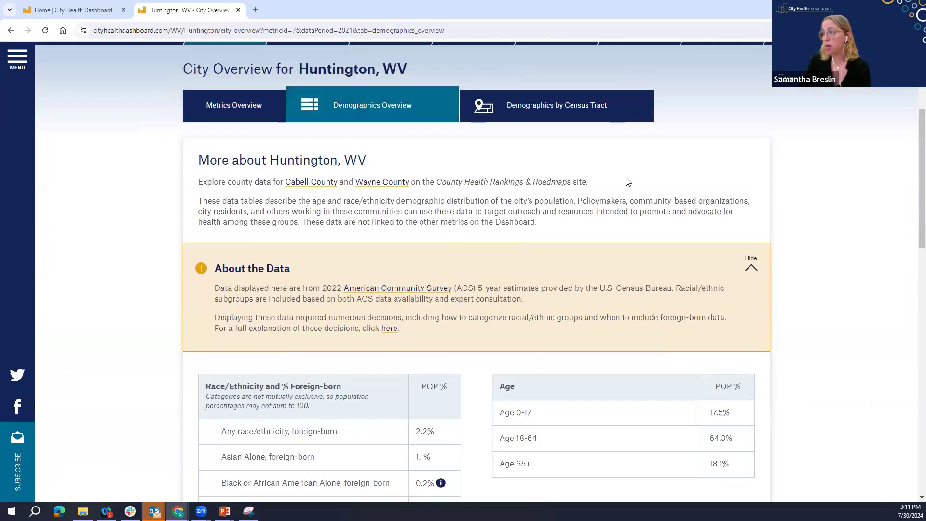
scroll(817, 268, "down", 2)
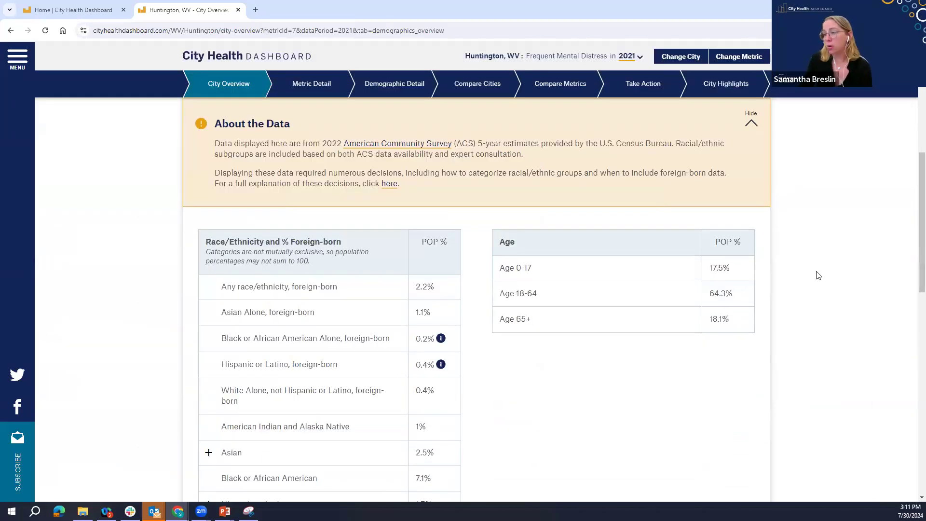
scroll(371, 130, "down", 2)
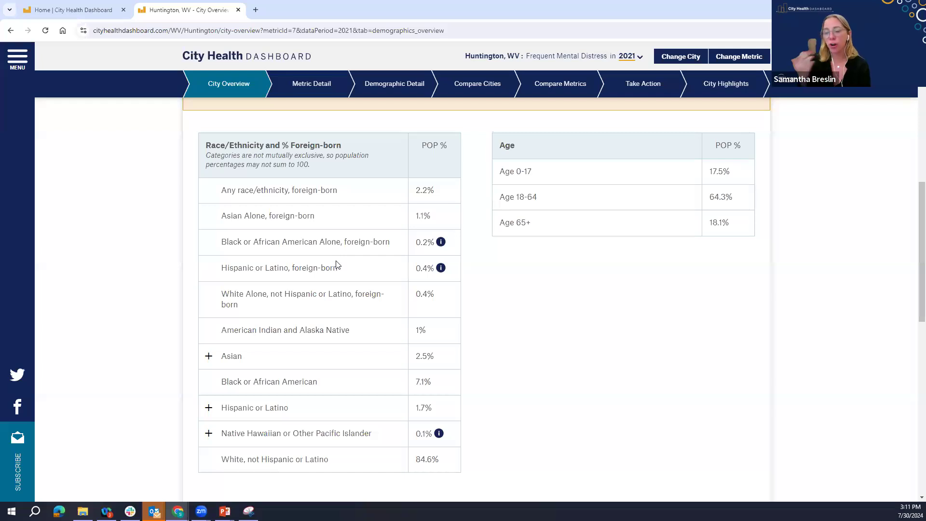
scroll(622, 344, "up", 1)
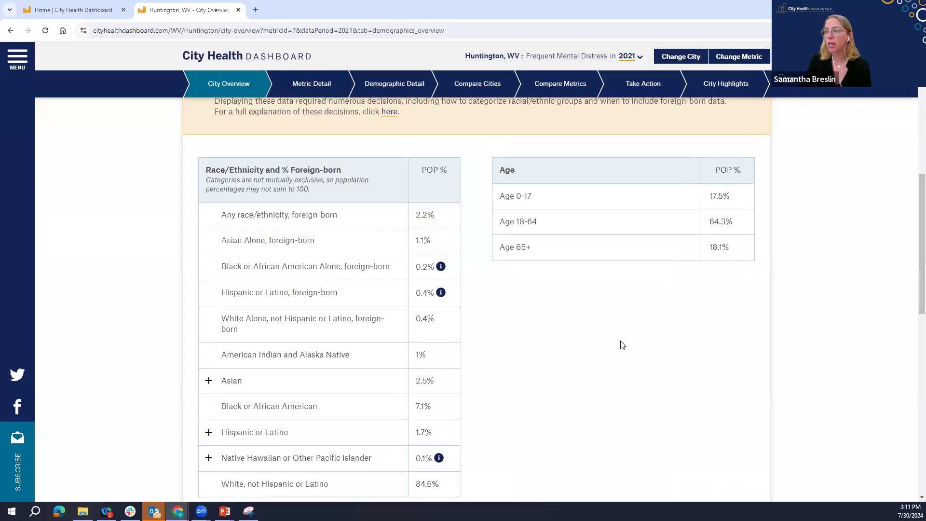
scroll(622, 345, "up", 8)
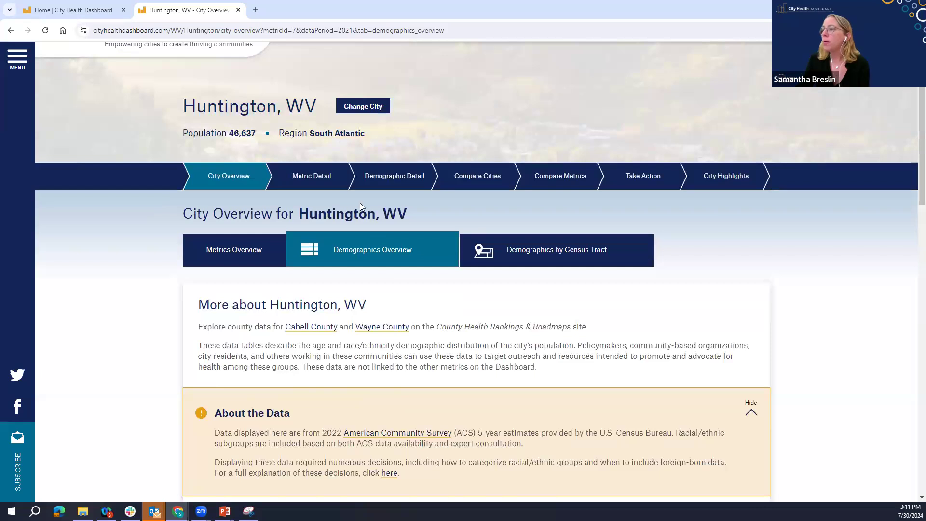
Show the metric detail for Children in Poverty in Huntington with the data year set to 2022.
left_click(311, 175)
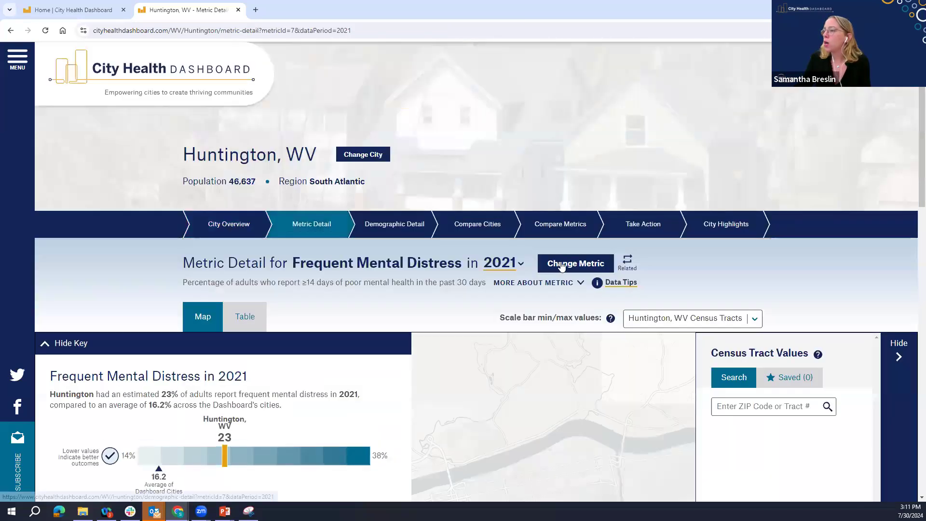
left_click(562, 265)
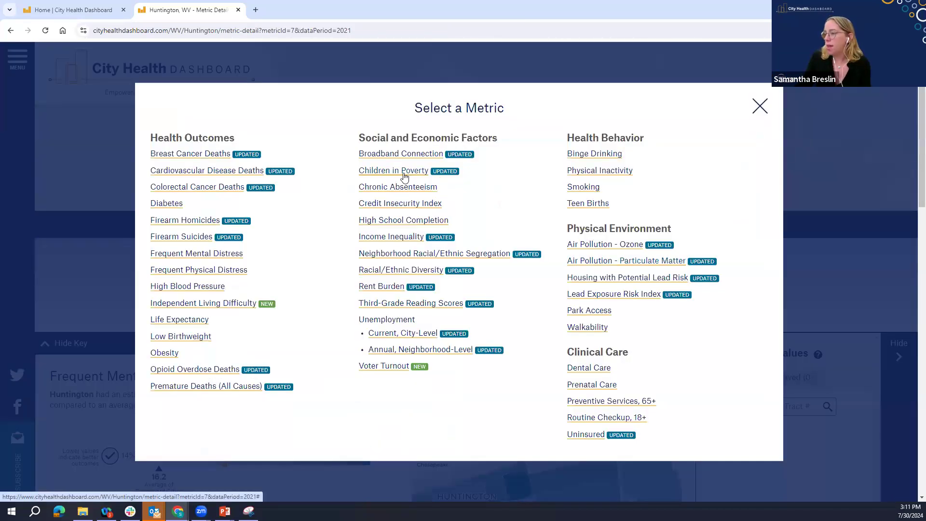
left_click(404, 172)
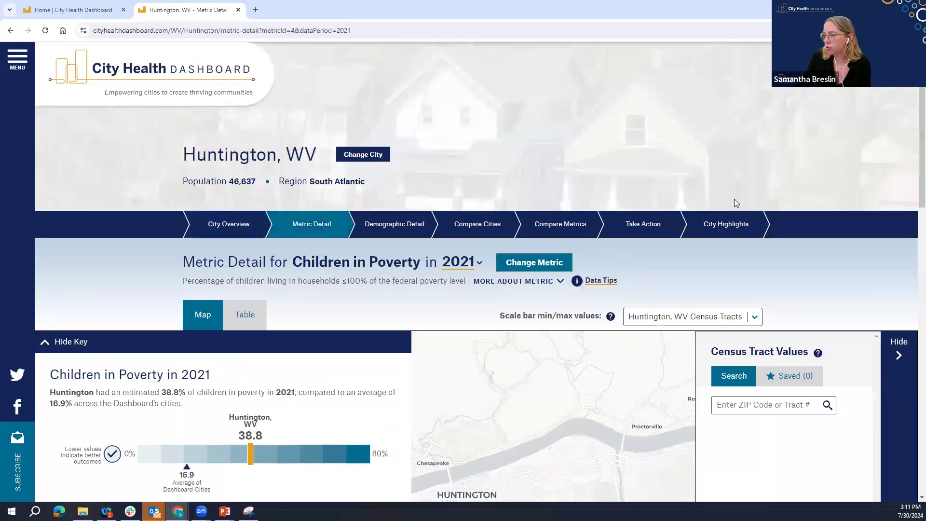
left_click(461, 261)
left_click(460, 280)
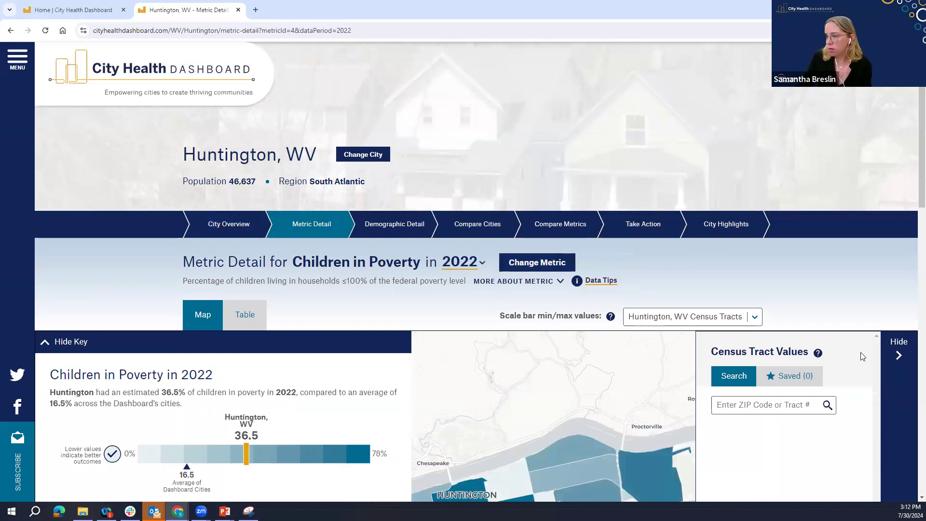
Check which data years are offered for Children in Poverty and expand the additional information about the metric.
scroll(897, 346, "down", 2)
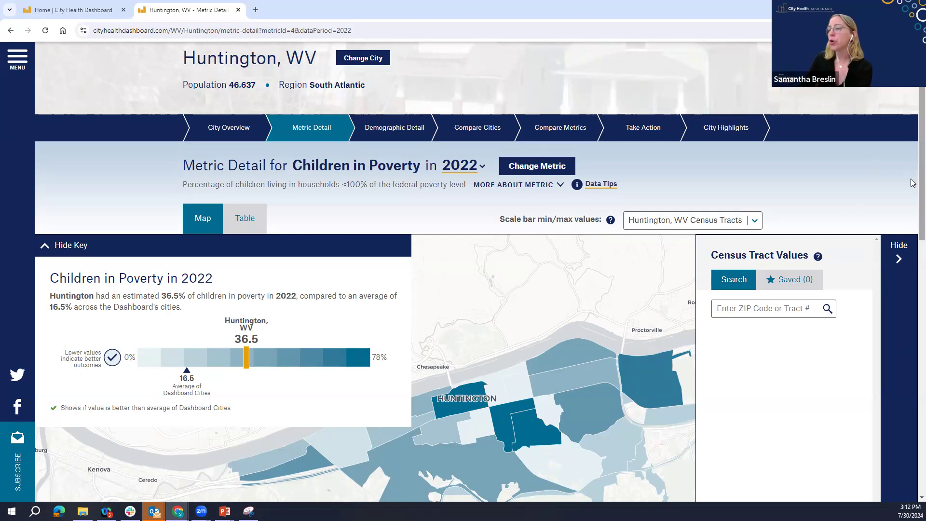
scroll(456, 227, "down", 1)
scroll(456, 227, "down", 2)
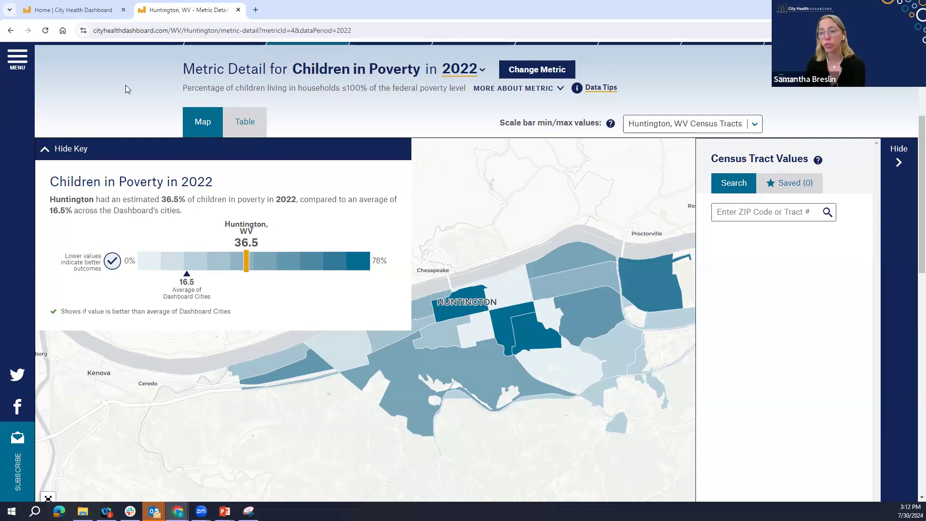
left_click(468, 71)
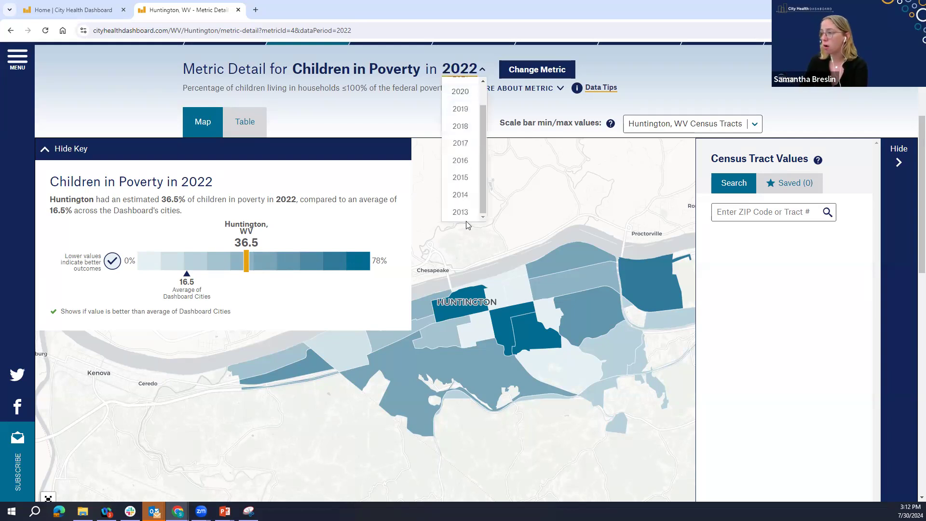
scroll(471, 121, "up", 2)
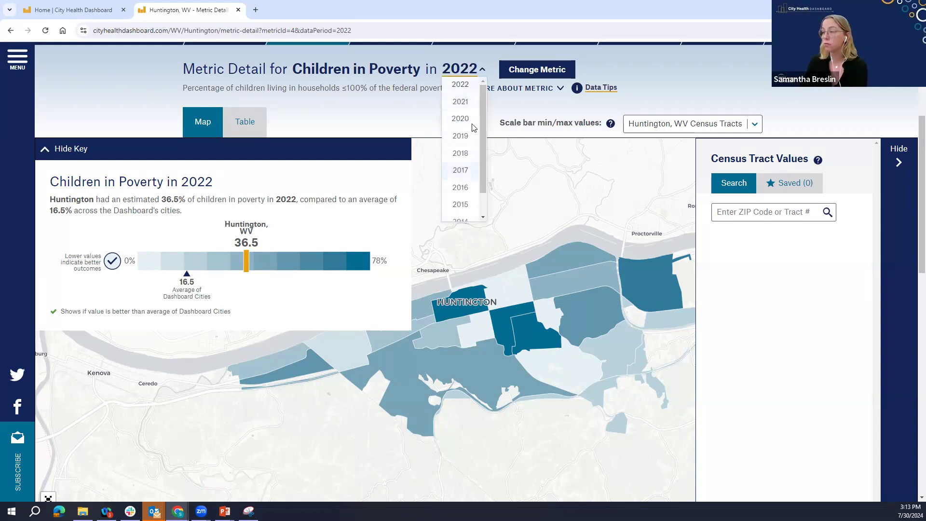
left_click(702, 83)
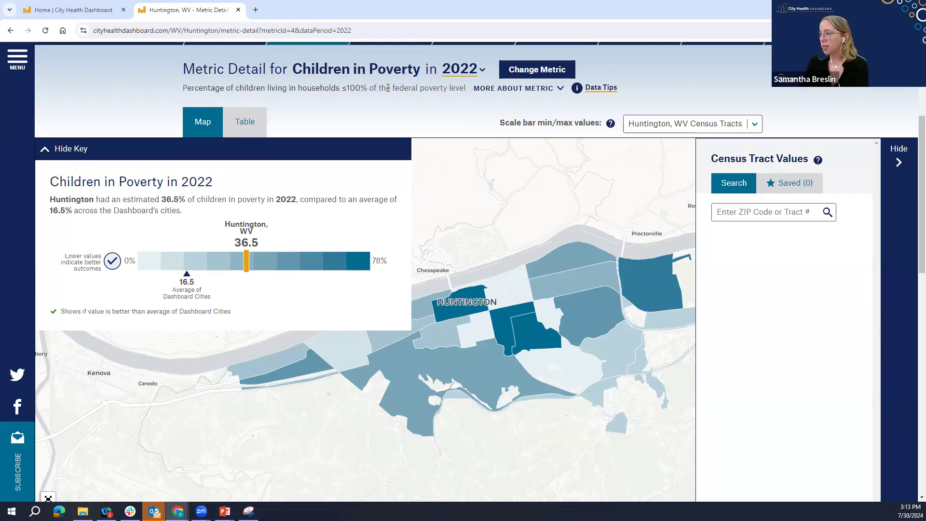
left_click(494, 89)
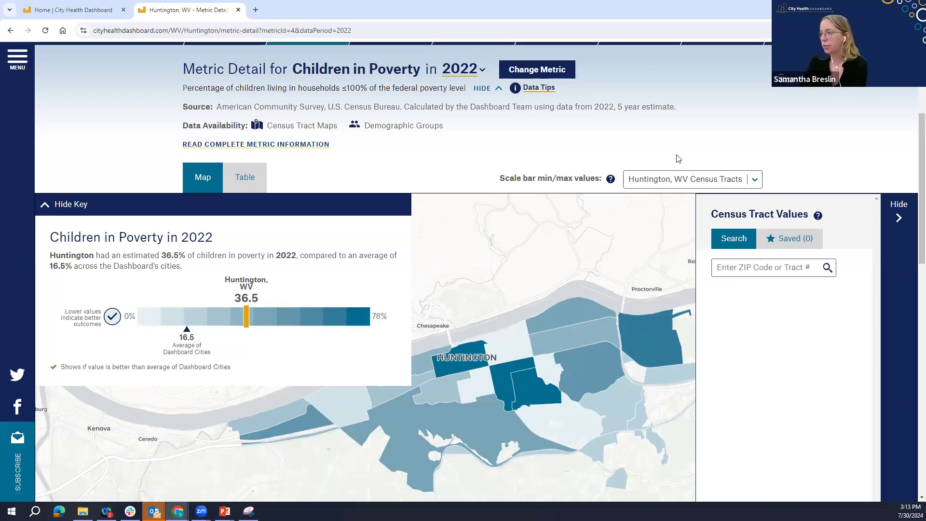
Hide the map key and the Census Tract Values section, with Huntington's tracts moved fully into view.
scroll(747, 265, "down", 1)
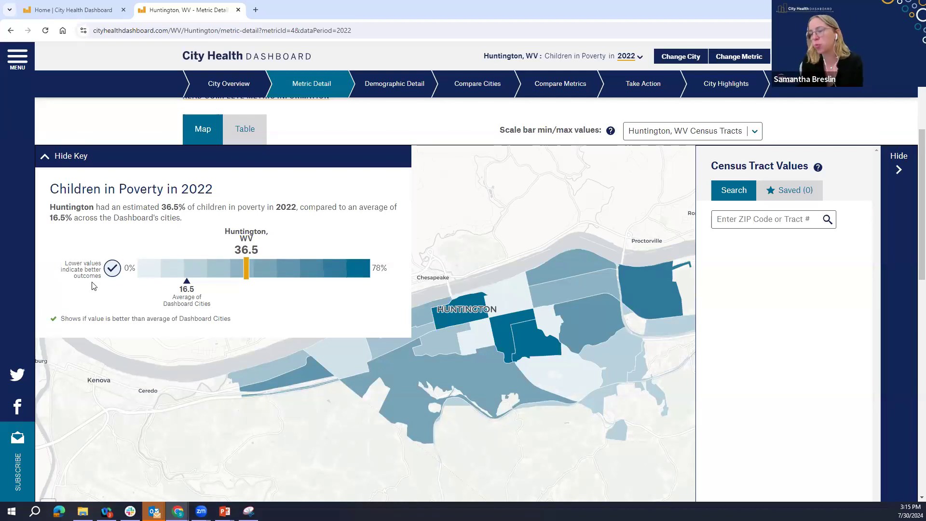
left_click(74, 159)
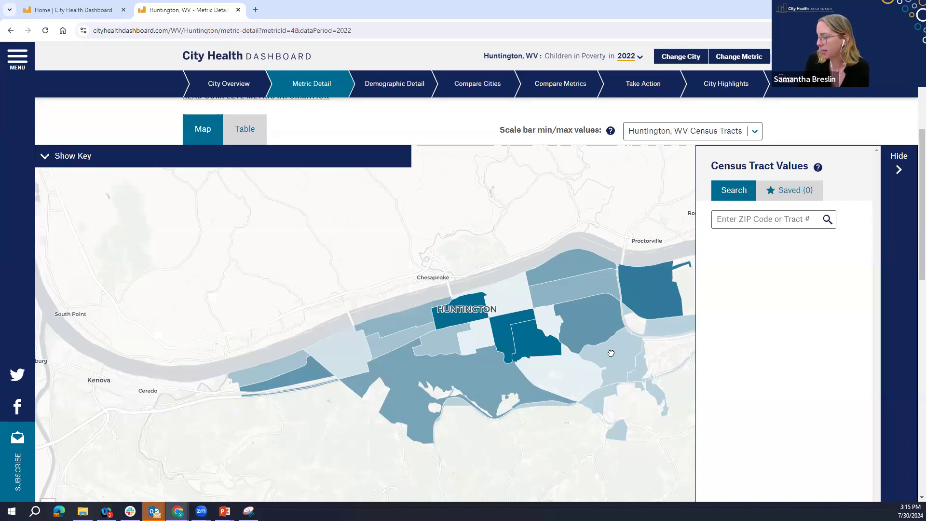
left_click_drag(544, 350, 413, 347)
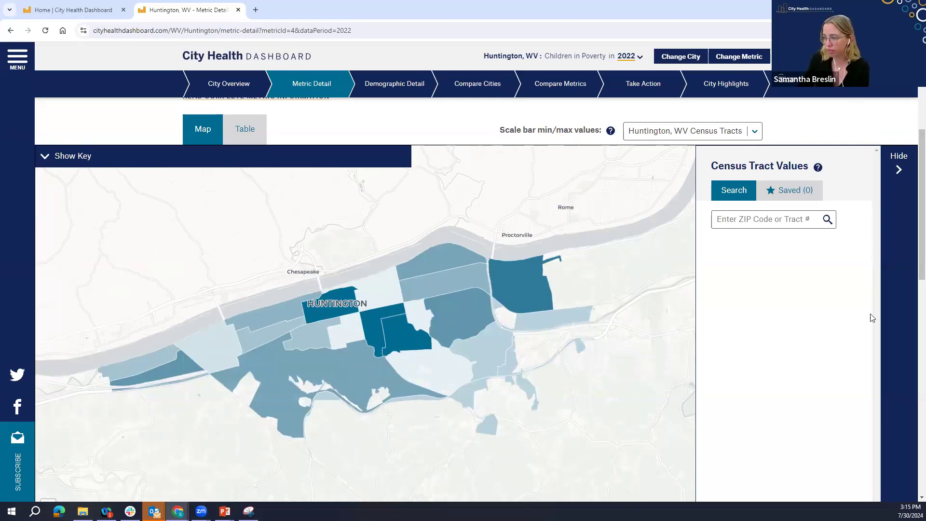
left_click(905, 167)
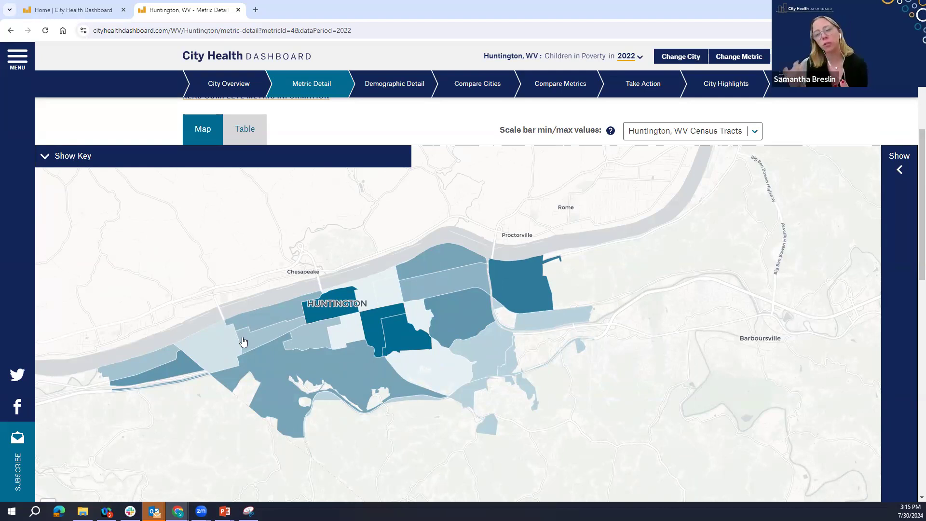
Pin the details of census tracts 010900 and 001300 on the map and save both tracts.
left_click(371, 301)
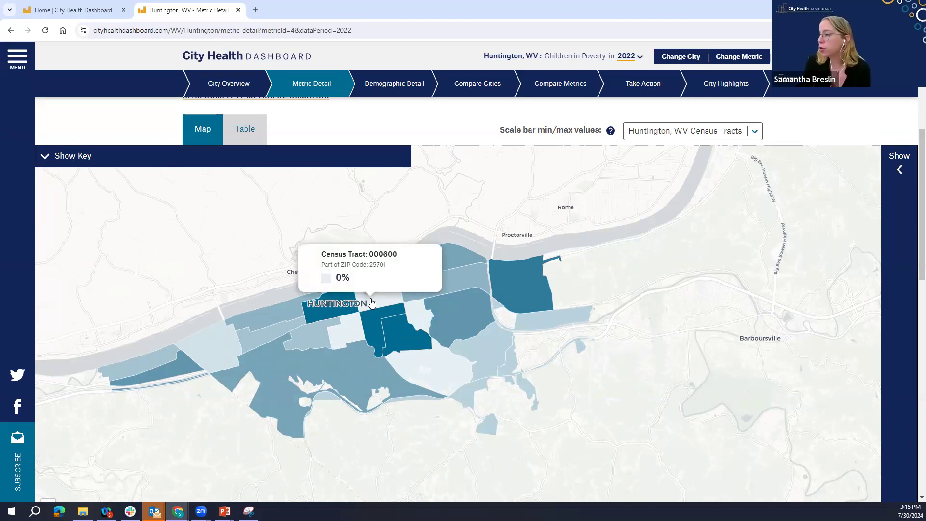
left_click(432, 255)
left_click(318, 317)
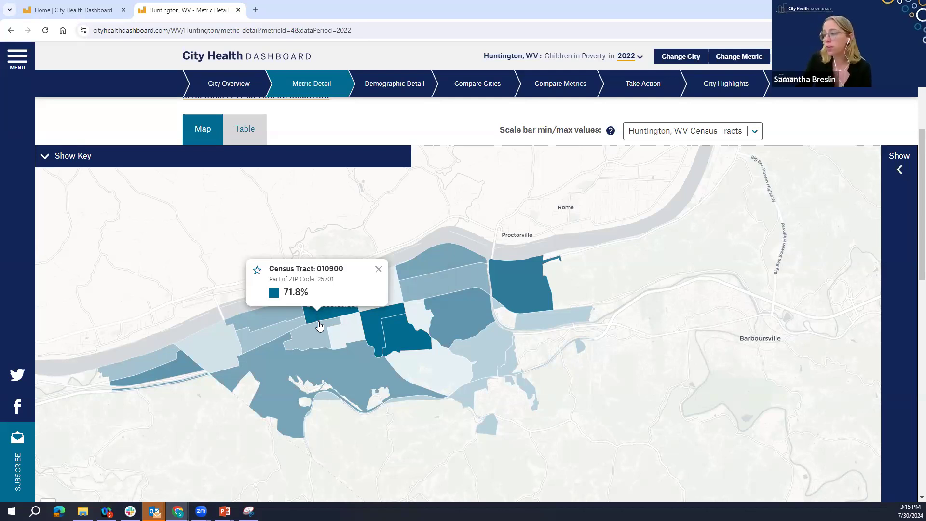
left_click(346, 339)
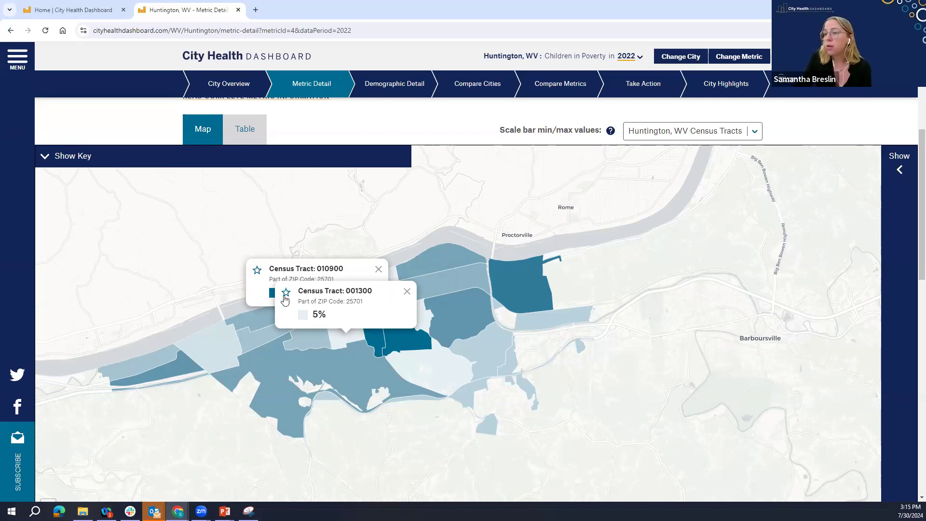
left_click(286, 292)
left_click(257, 270)
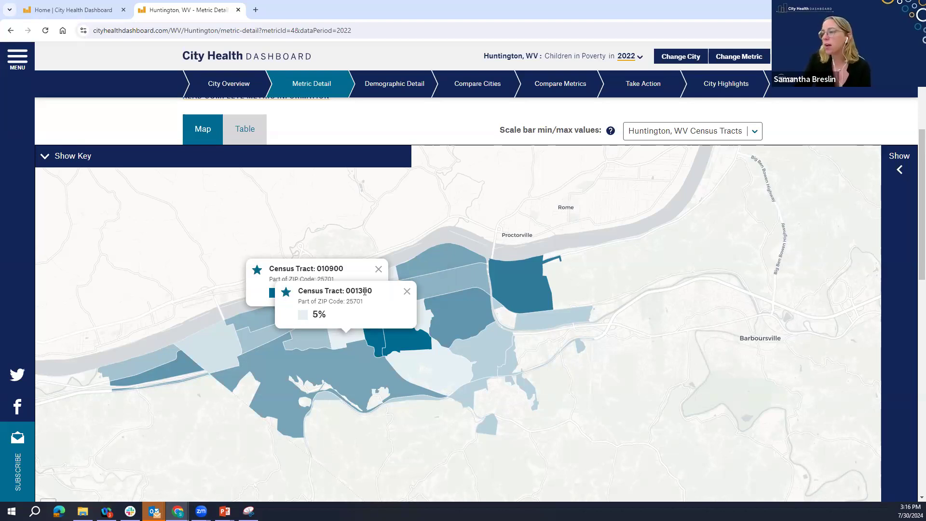
Show the list of saved census tracts and close the map details of tracts 001300 and 010900.
left_click(899, 170)
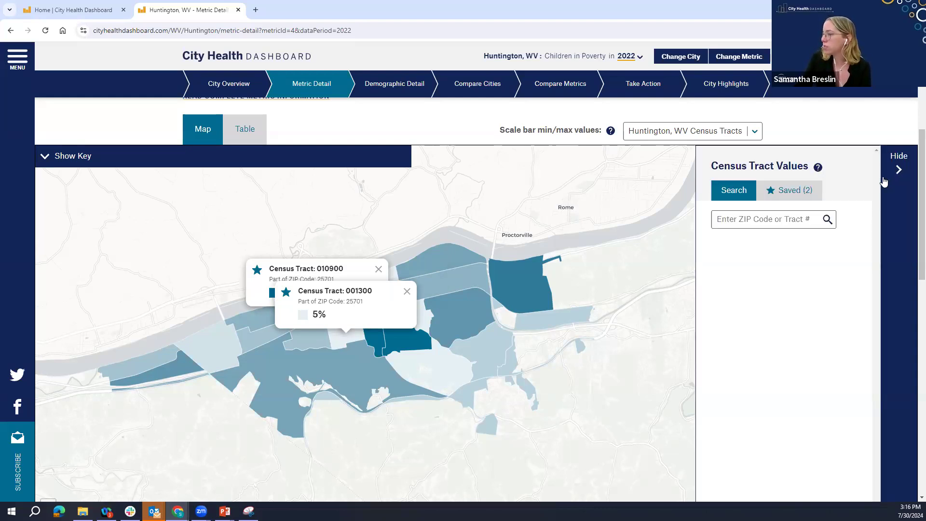
left_click(798, 191)
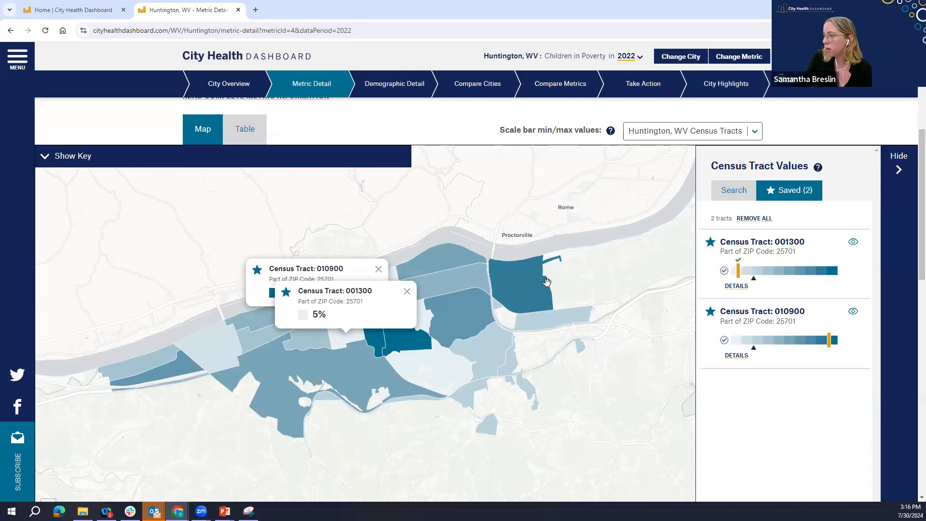
left_click(407, 291)
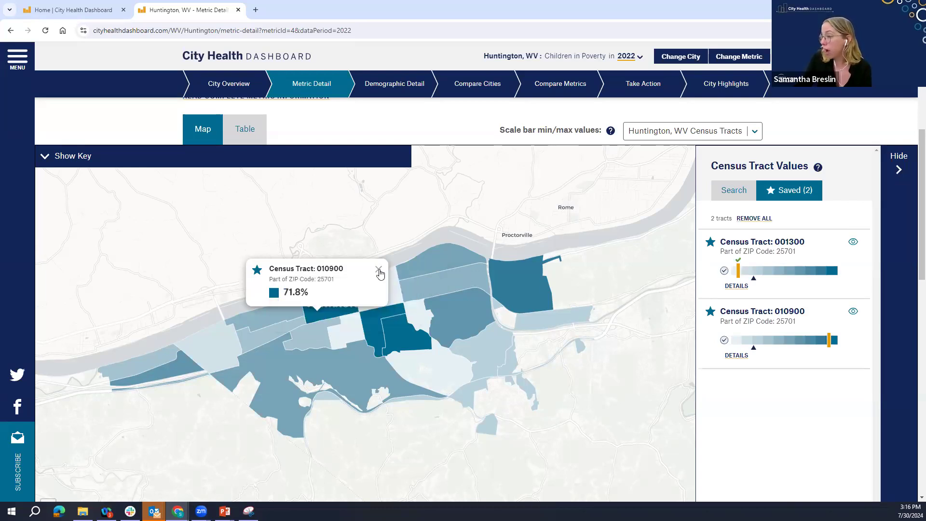
left_click(378, 271)
Highlight saved tracts 001300 and 010900 on the map and briefly view the details of census tract 002000.
left_click(853, 243)
left_click(853, 312)
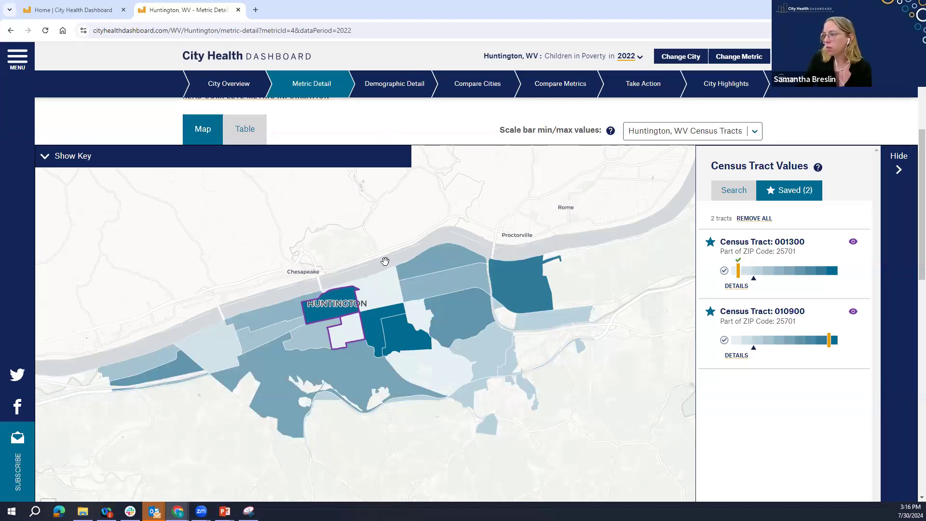
left_click(411, 369)
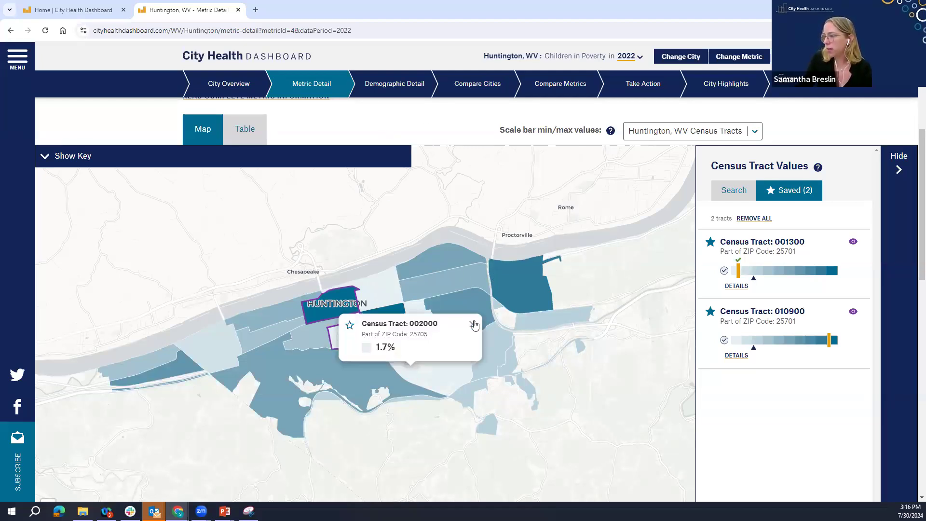
left_click(474, 324)
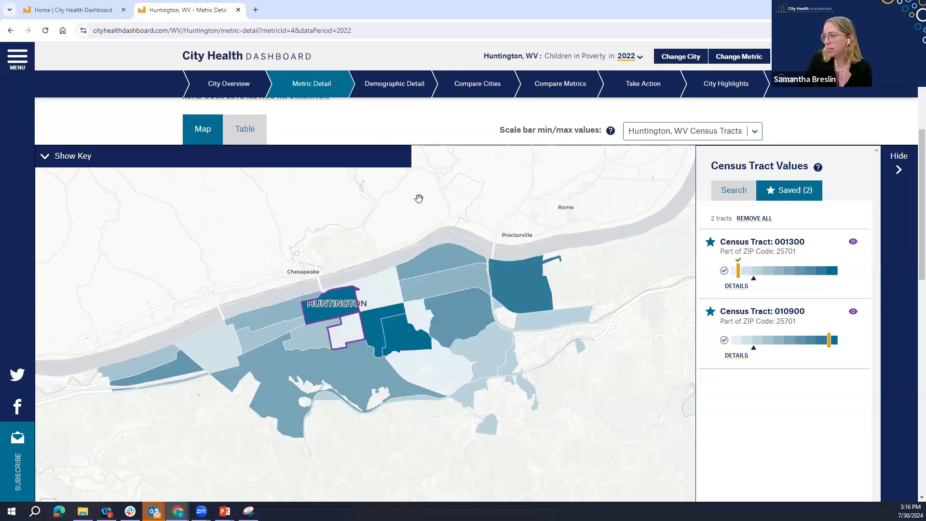
Review the demographic detail for Children in Poverty in Huntington, including the race/ethnicity breakdown.
left_click(397, 89)
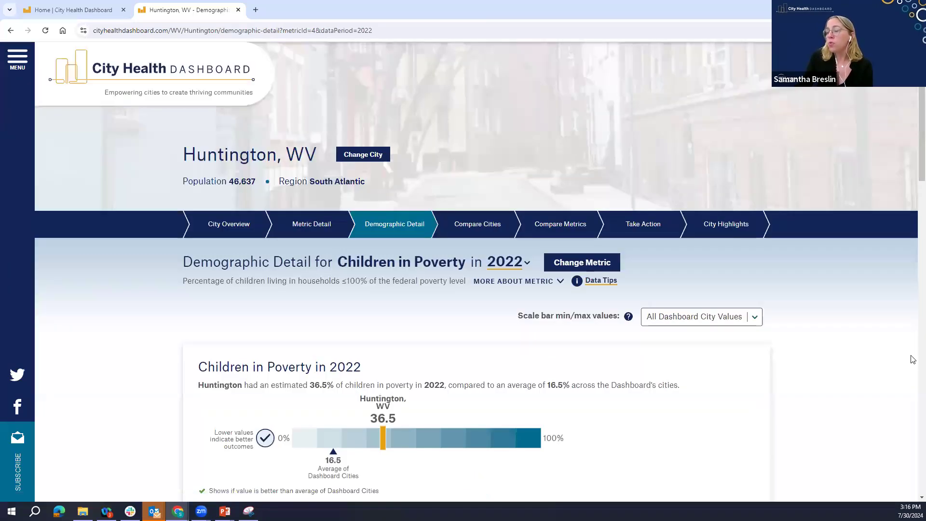
scroll(912, 360, "down", 1)
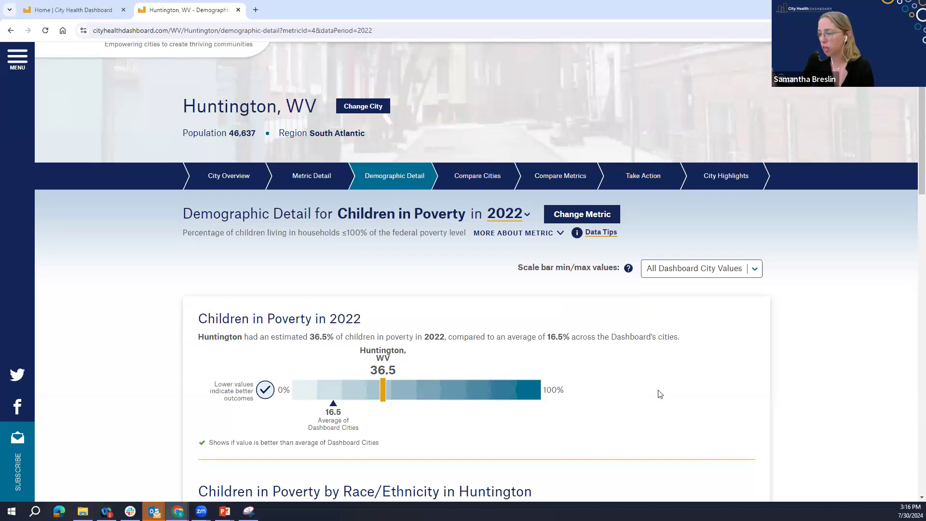
scroll(670, 384, "down", 8)
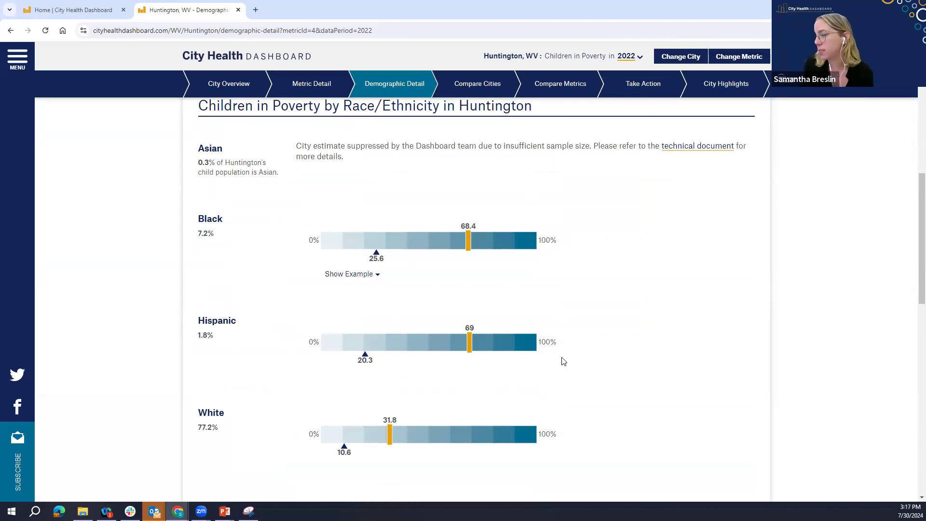
scroll(795, 285, "down", 3)
scroll(751, 296, "up", 5)
Add Charleston, WV as a comparison city for Huntington's 2022 Children in Poverty metric.
left_click(488, 86)
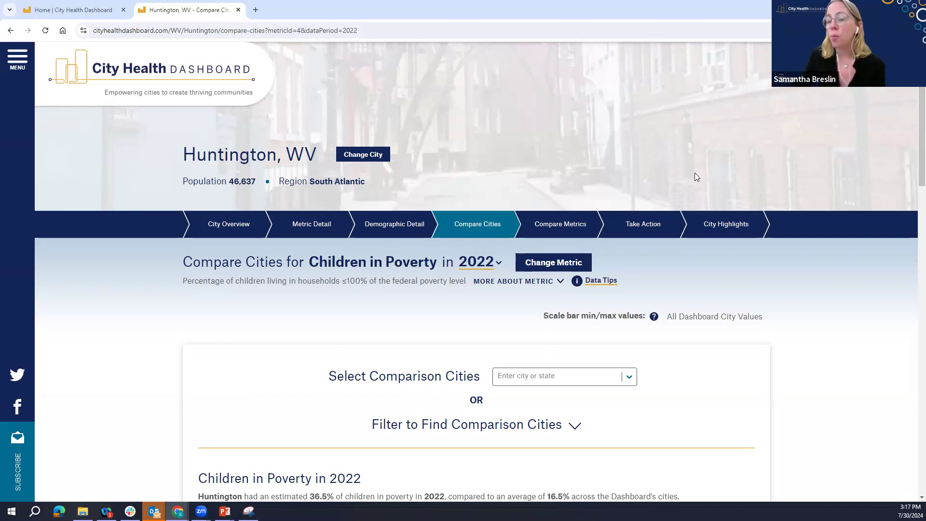
scroll(714, 347, "down", 1)
scroll(713, 347, "down", 2)
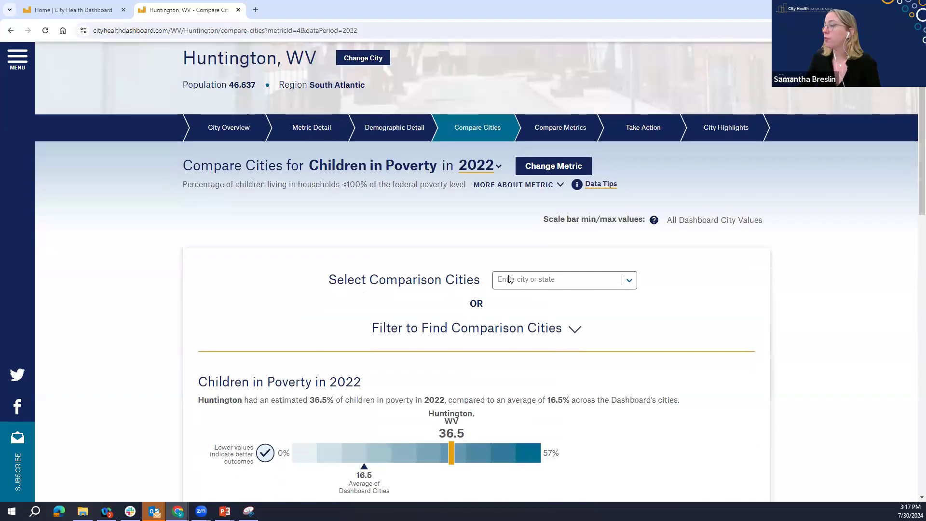
left_click(538, 283)
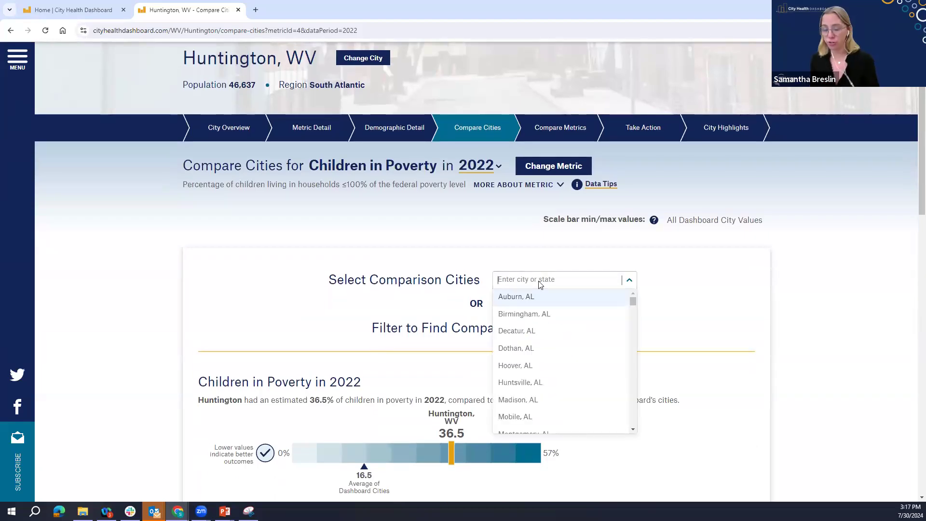
type("charles")
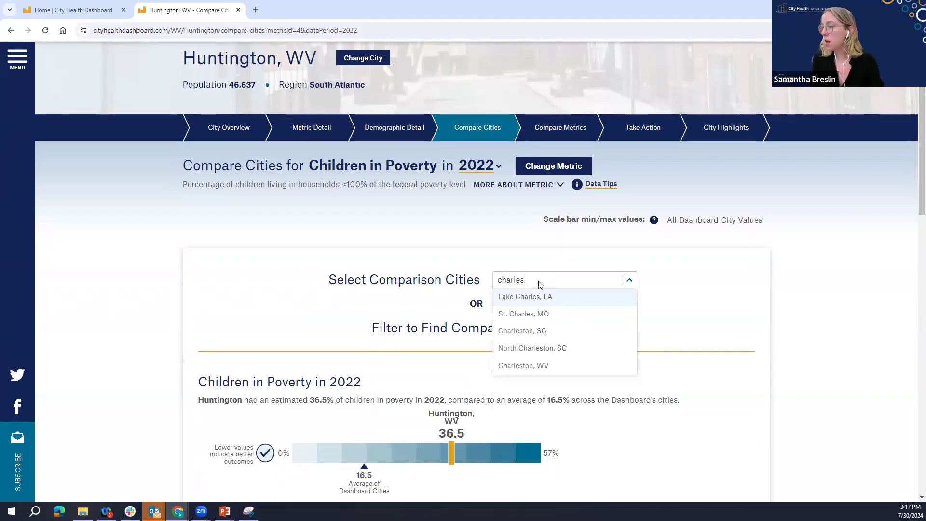
type("otn")
key("BackSpace")
key("BackSpace")
key("BackSpace")
type("ton")
left_click(526, 330)
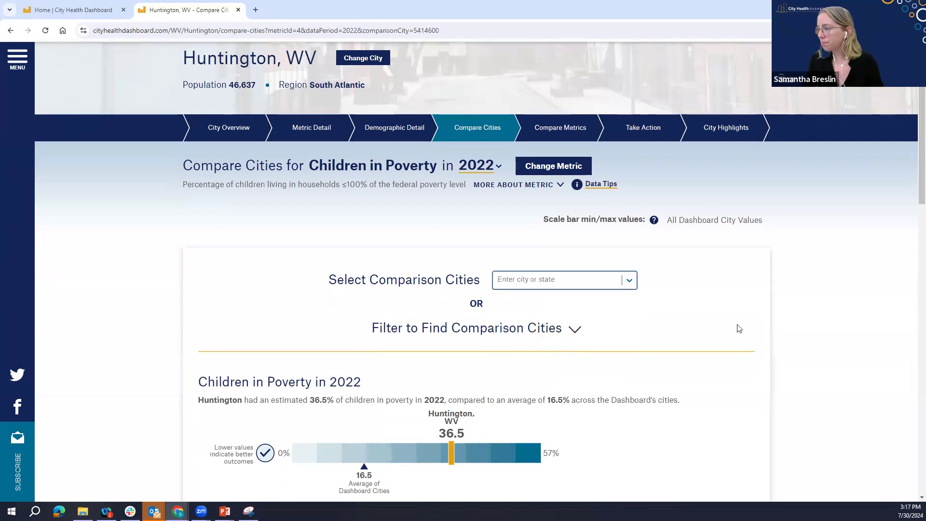
Filter comparison cities by population 0-55,000, adjacent states (KY, MD, OH, PA, VA) and <100% of federal poverty level (25-31%).
scroll(739, 329, "down", 4)
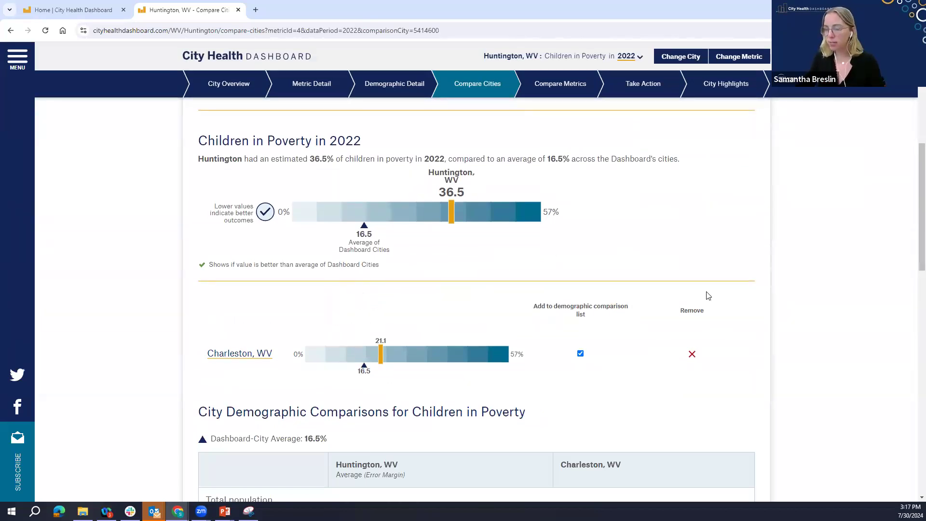
scroll(709, 294, "up", 1)
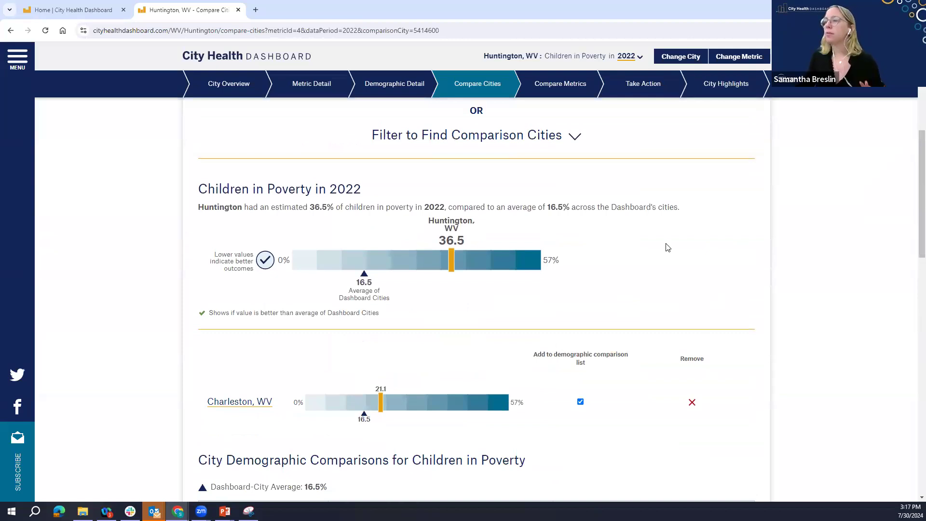
left_click(537, 134)
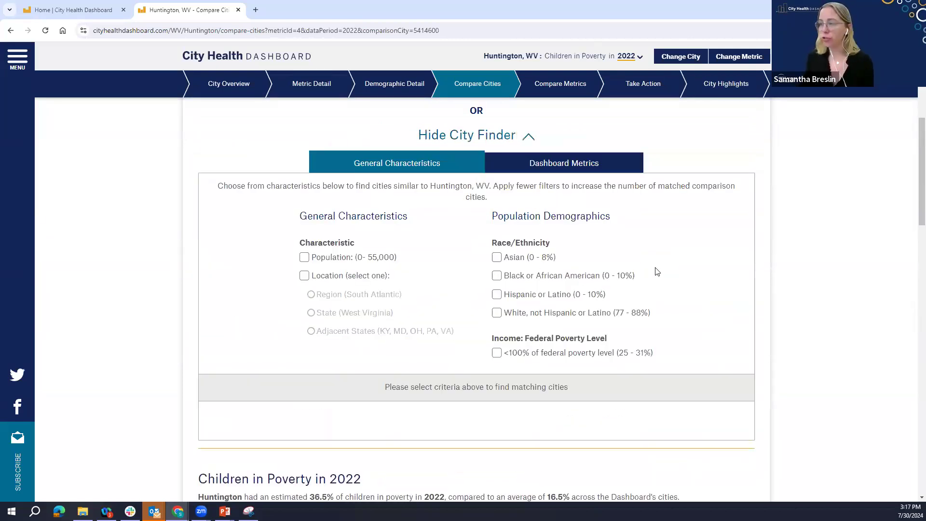
scroll(682, 280, "up", 1)
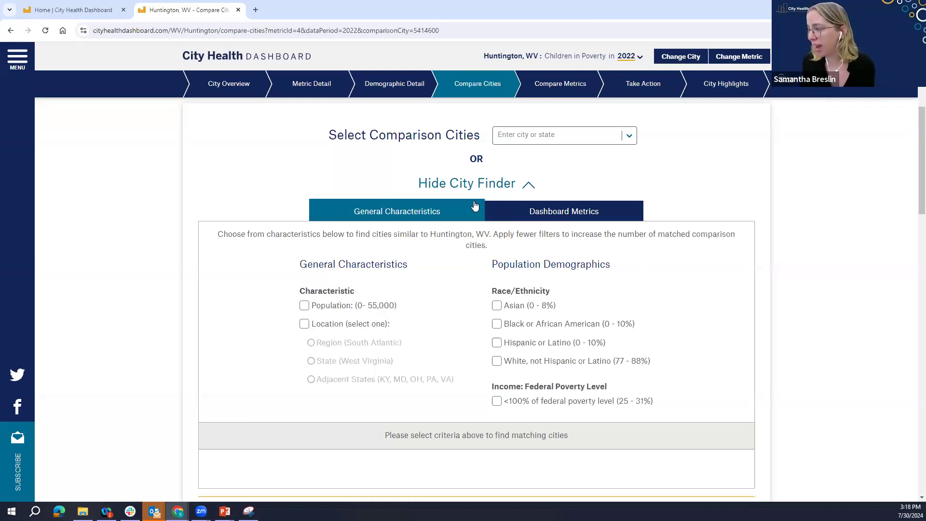
scroll(460, 378, "down", 1)
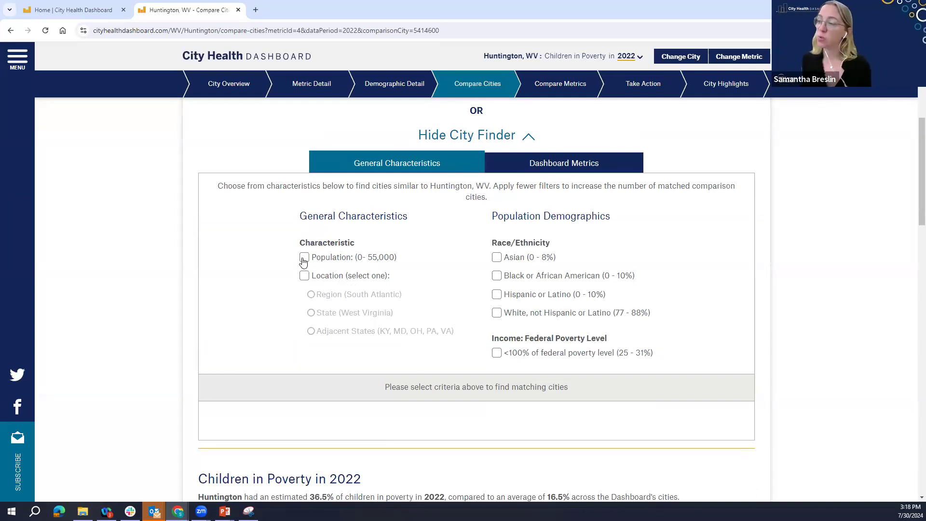
left_click(304, 259)
left_click(303, 276)
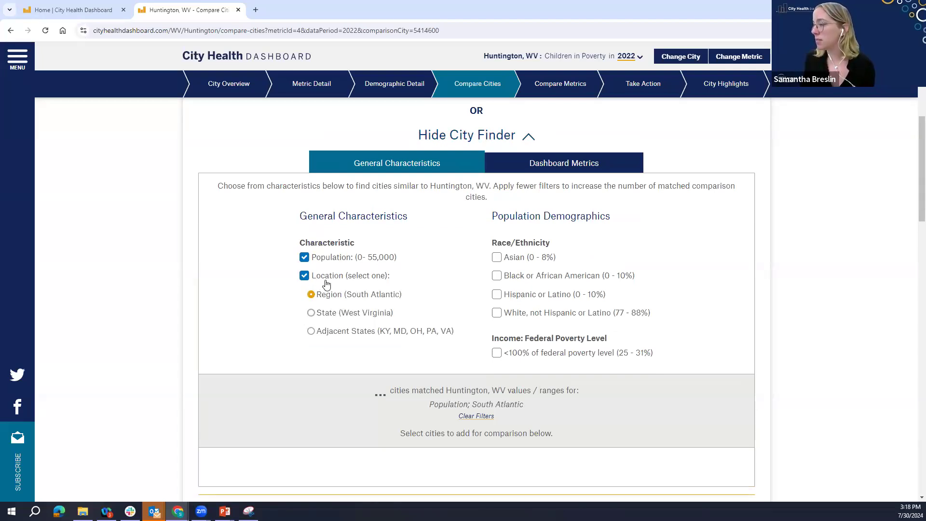
left_click(311, 332)
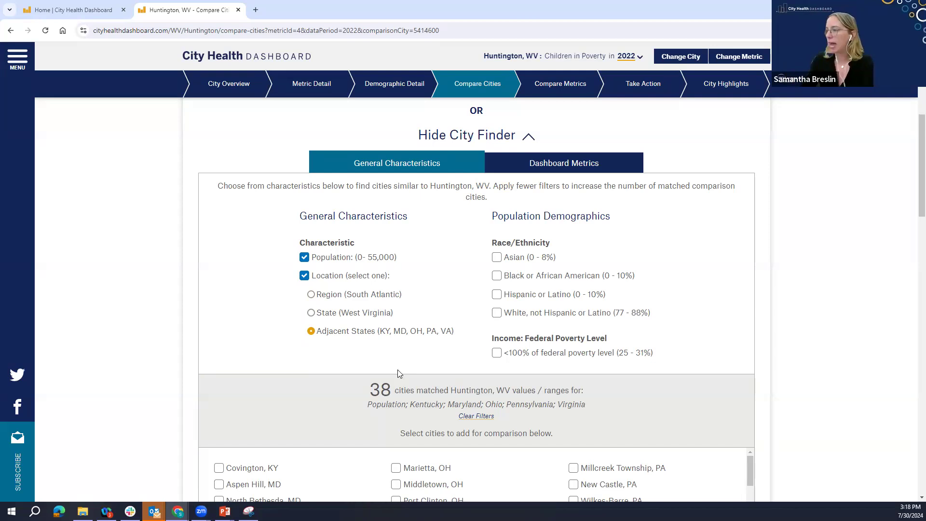
scroll(646, 295, "down", 1)
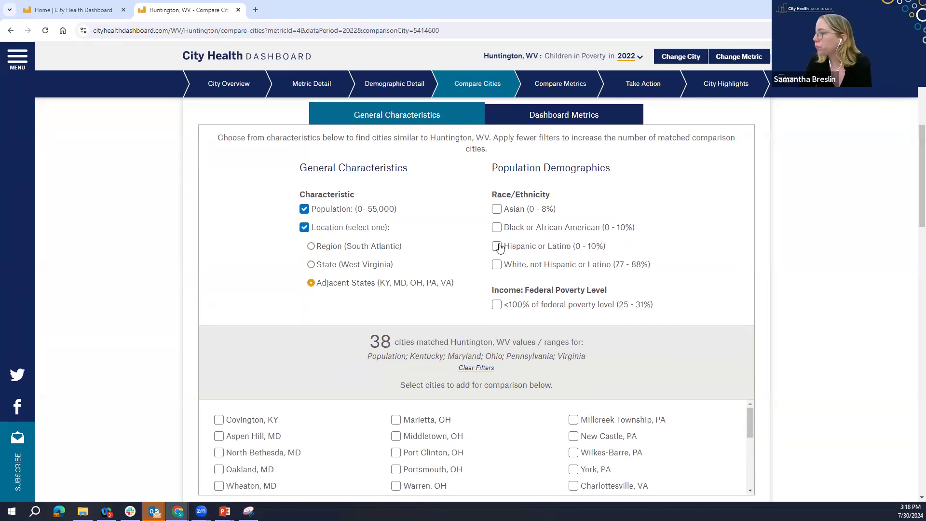
left_click(496, 305)
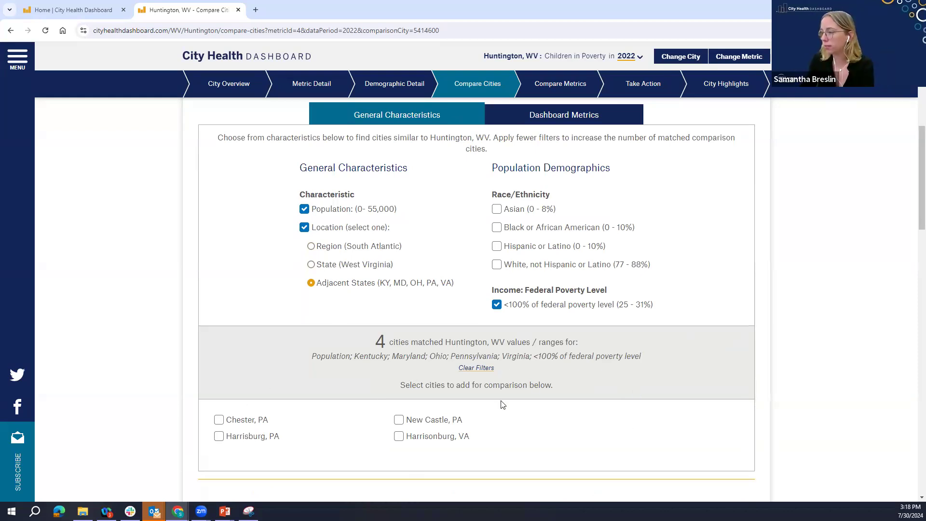
Add the matching cities Harrisonburg, VA and Chester, PA to the comparison and view their Children in Poverty bars.
scroll(503, 405, "down", 1)
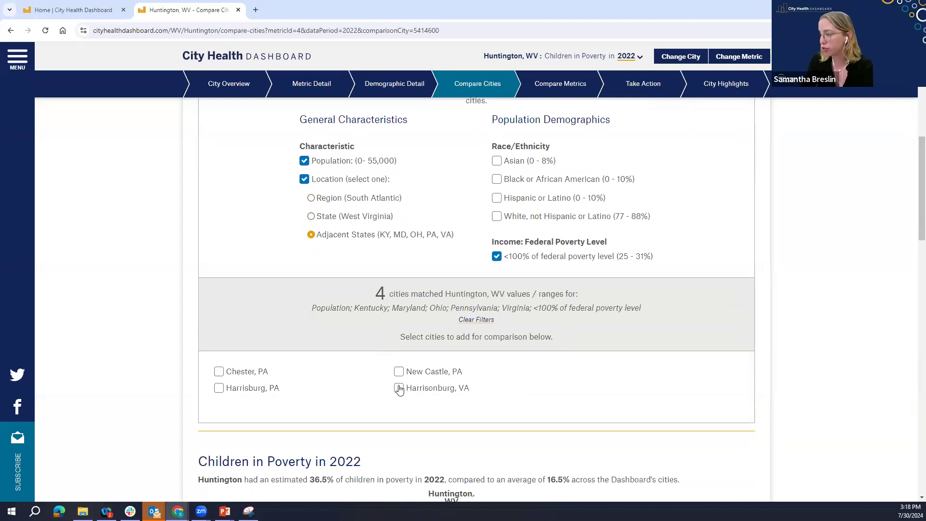
left_click(434, 388)
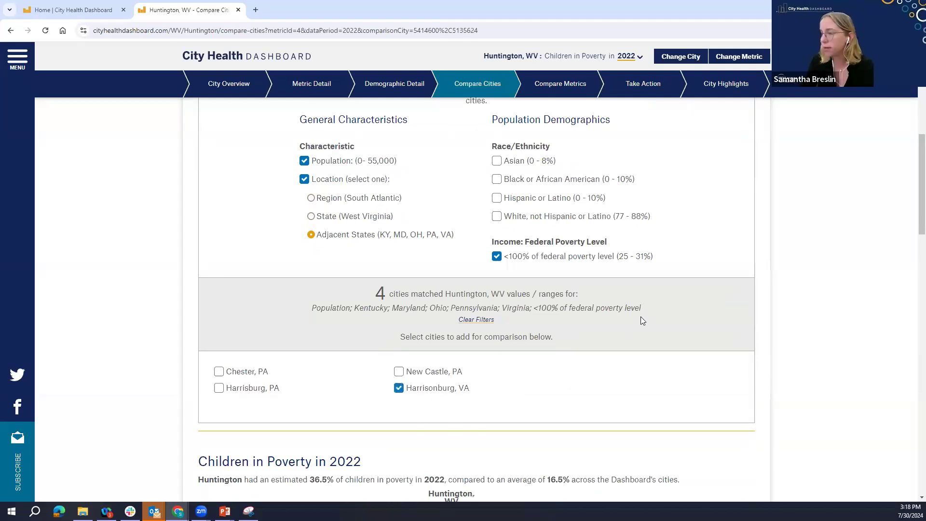
left_click(220, 372)
scroll(636, 370, "down", 7)
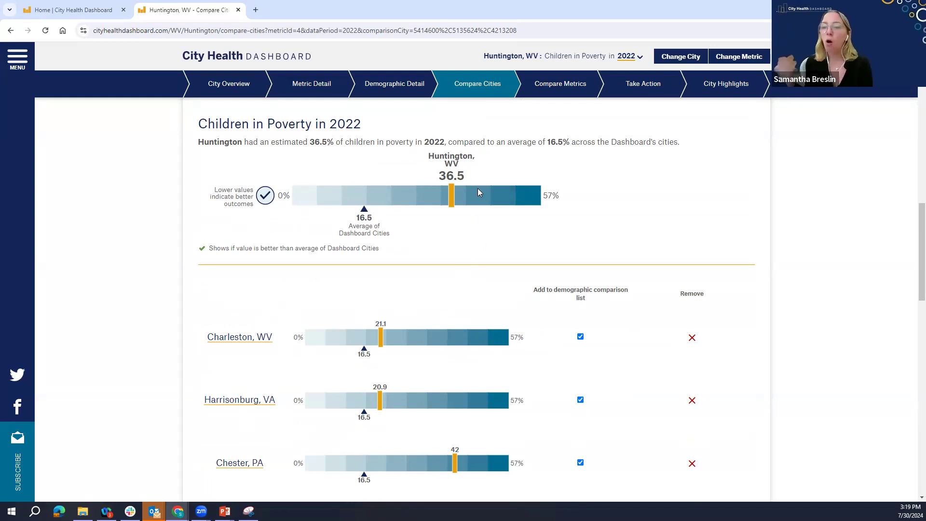
Set up a metric comparison for Huntington with Diabetes as the second metric alongside Children in Poverty.
left_click(579, 91)
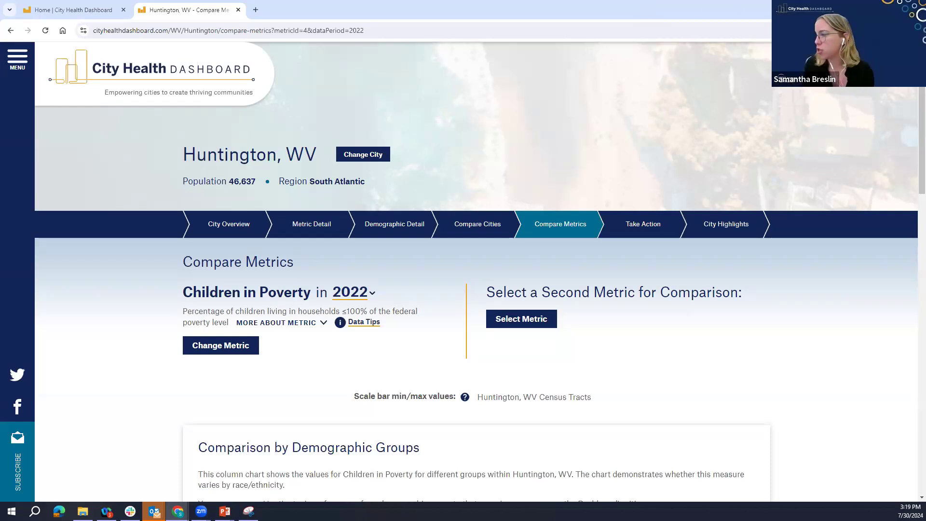
scroll(327, 302, "down", 1)
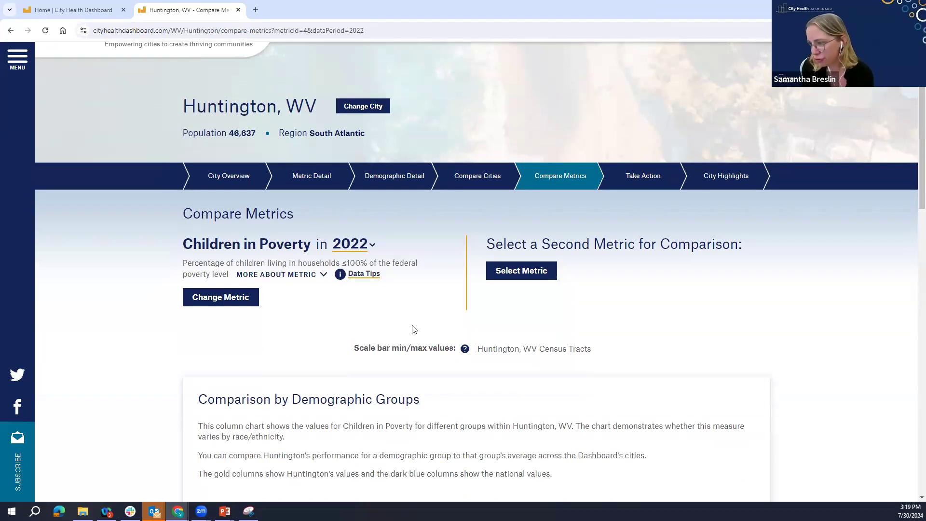
left_click(534, 277)
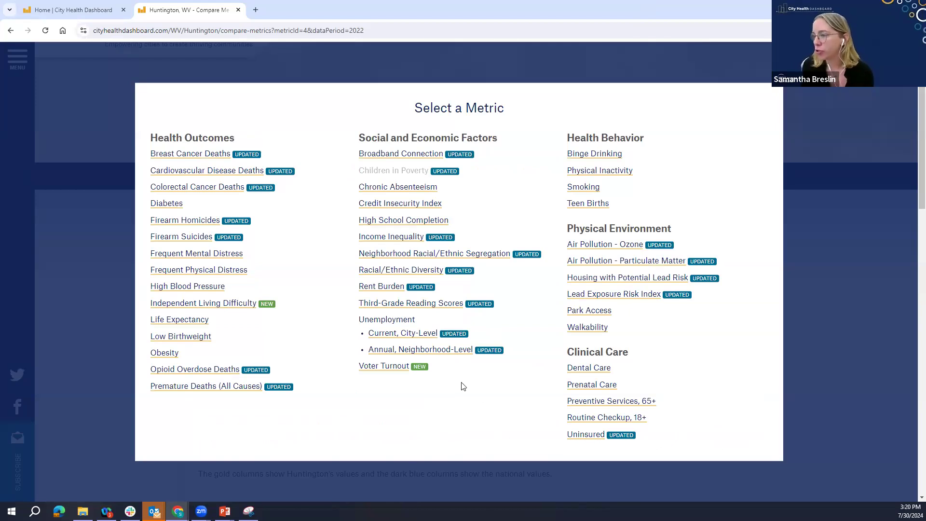
left_click(180, 205)
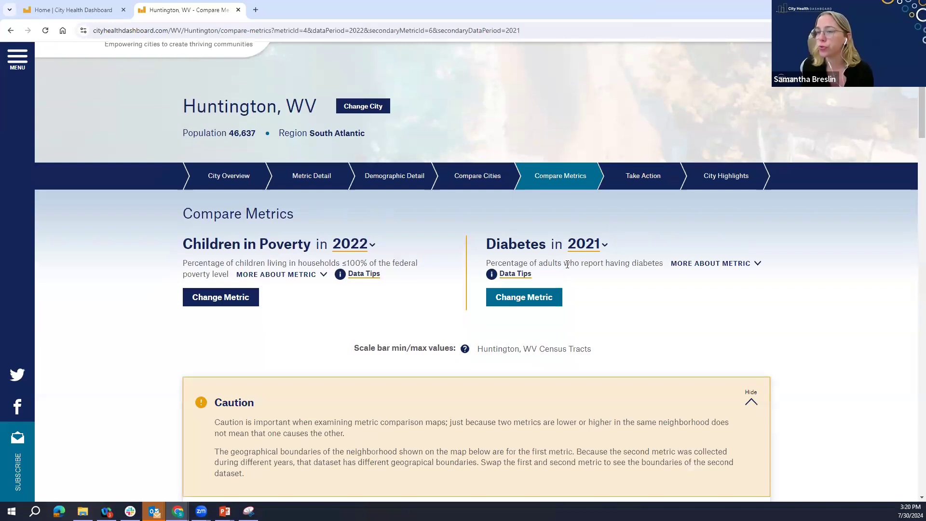
Examine the metric comparison map and check the Children in Poverty and Diabetes values of census tract 001500.
scroll(624, 251, "down", 2)
scroll(650, 189, "down", 4)
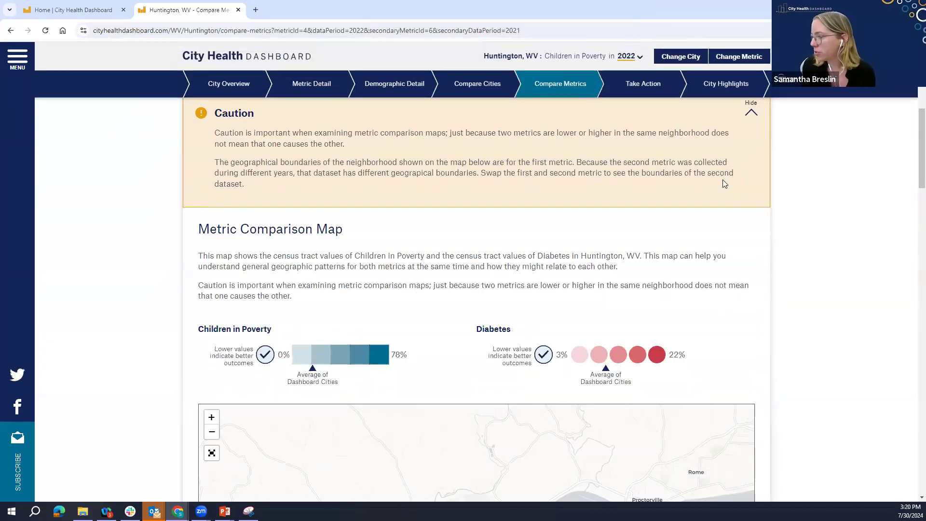
scroll(723, 180, "down", 3)
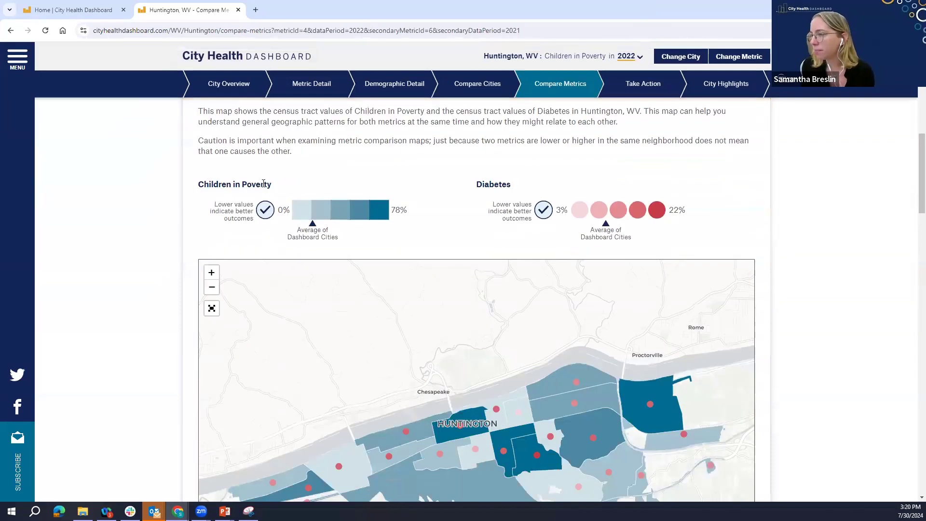
scroll(610, 420, "down", 1)
scroll(598, 371, "down", 1)
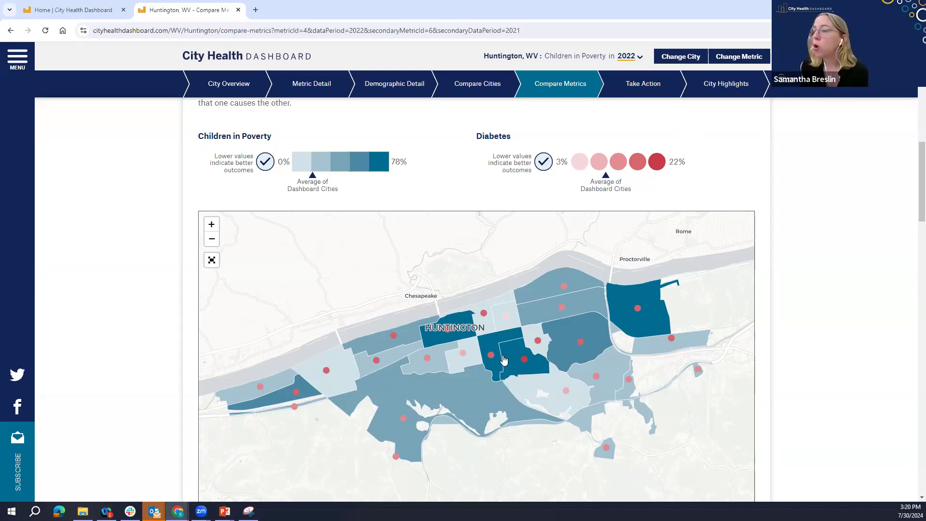
left_click(525, 374)
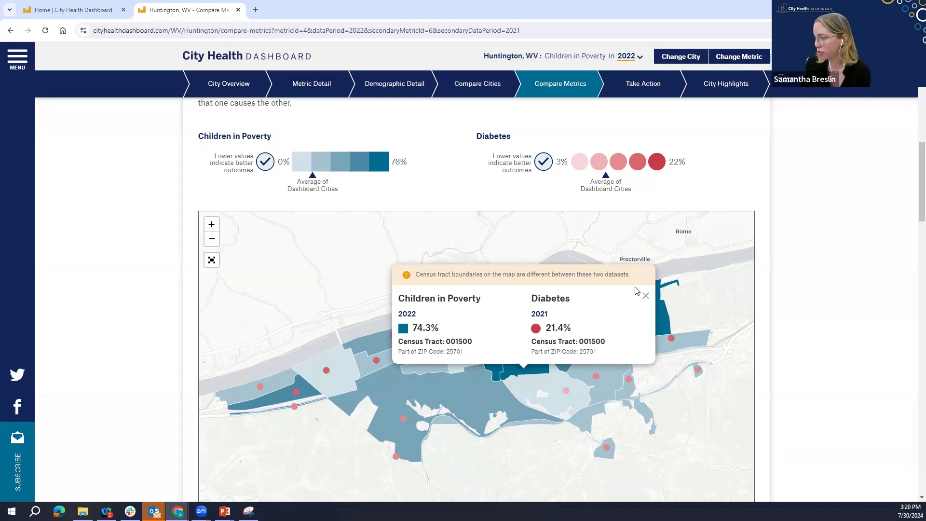
left_click(645, 296)
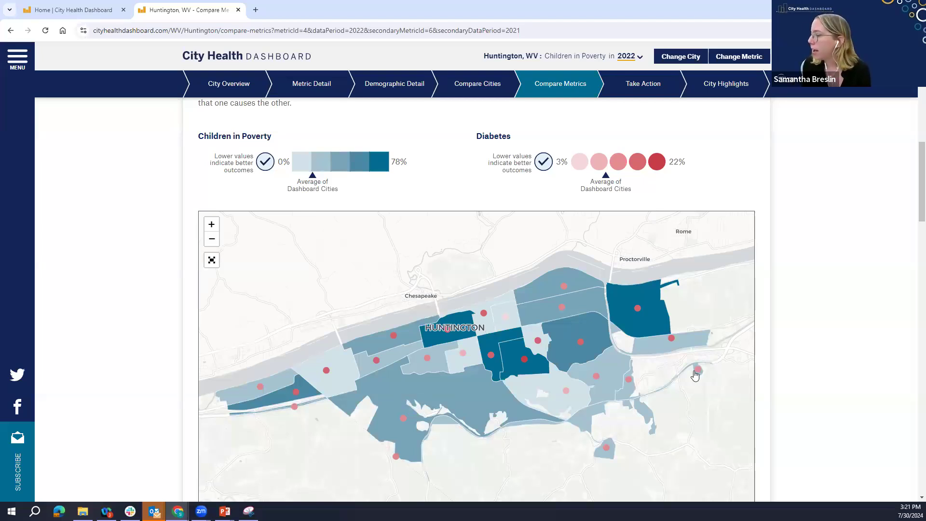
Examine the scatterplot of Children in Poverty against Diabetes and check the values of census tract 001800.
scroll(620, 381, "down", 8)
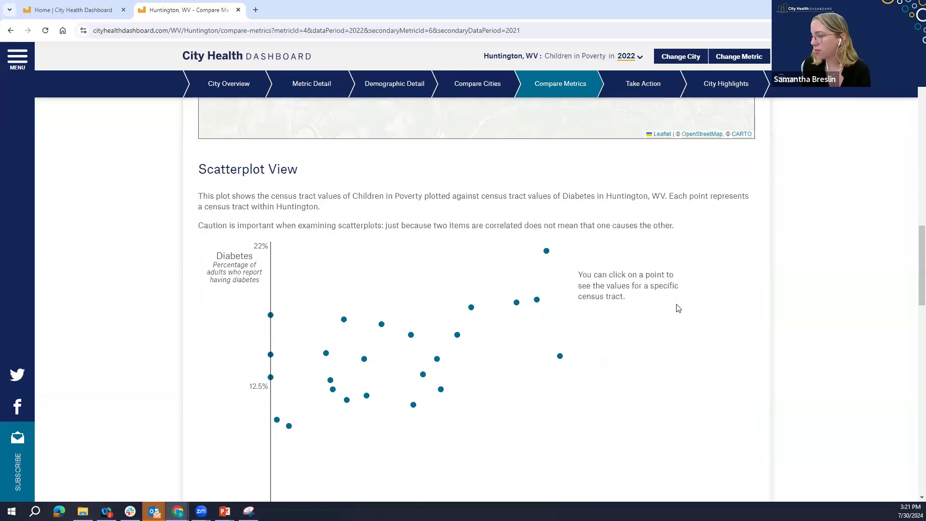
scroll(678, 307, "down", 1)
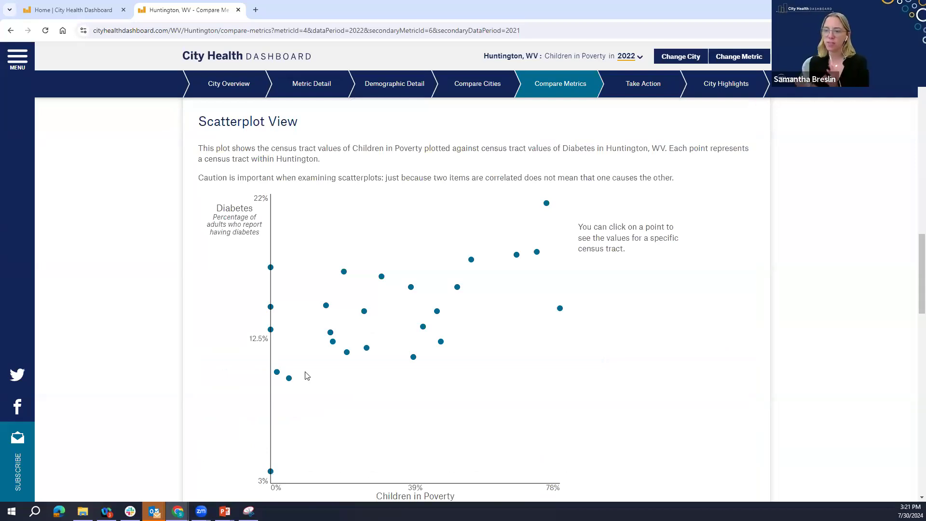
scroll(306, 375, "up", 4)
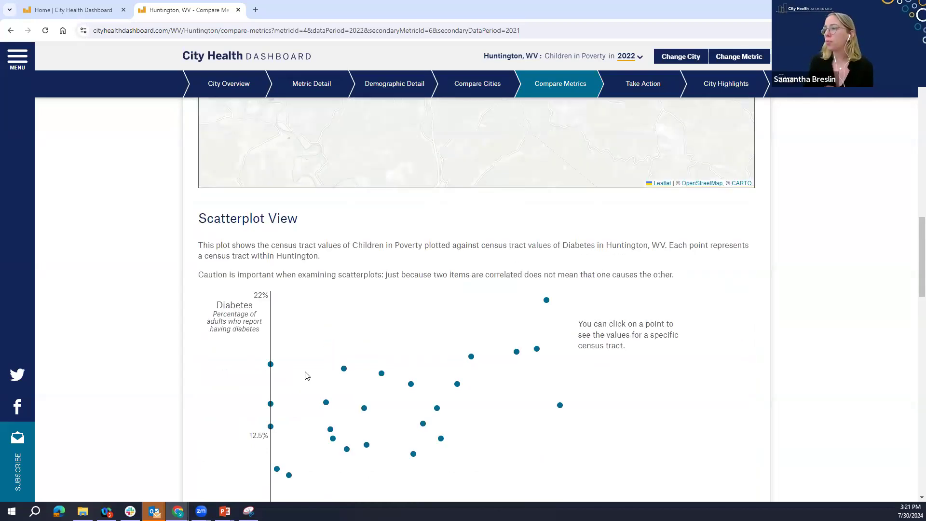
scroll(478, 384, "down", 2)
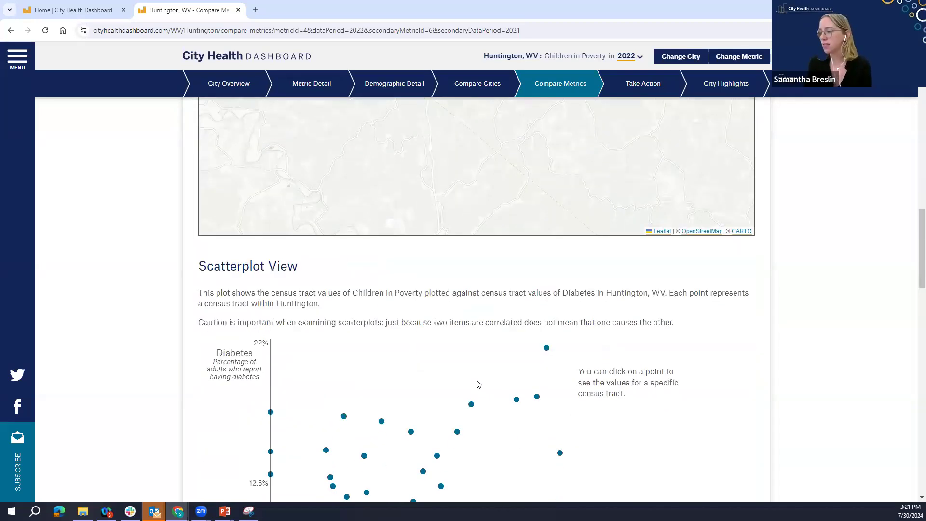
left_click(471, 357)
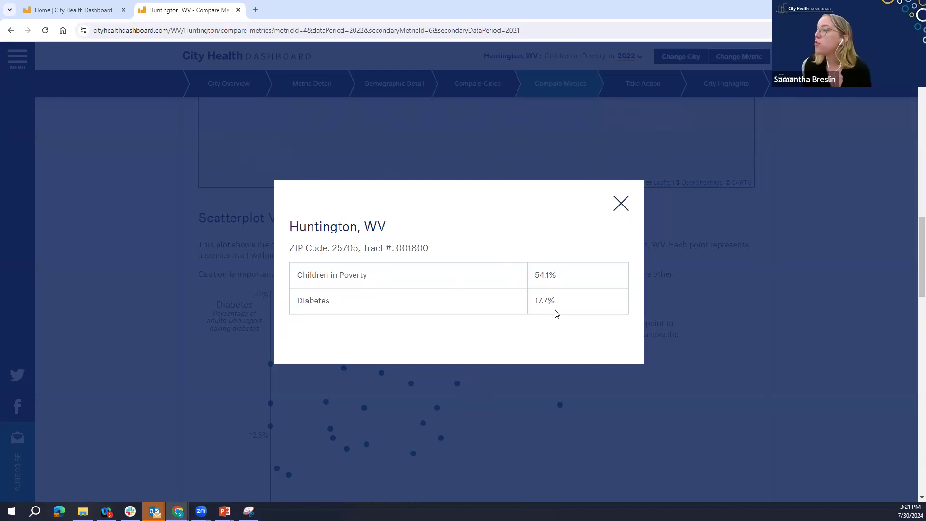
left_click(621, 205)
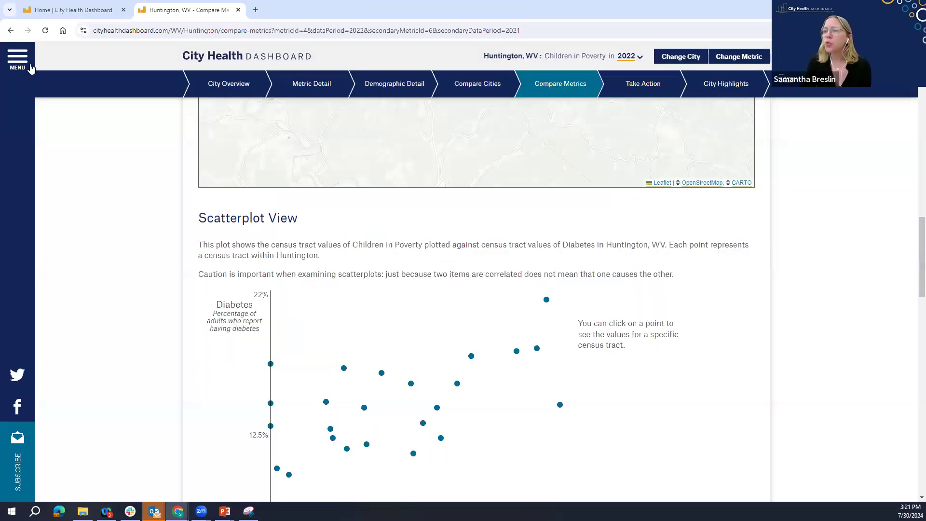
Open Huntington's Take Action resources for Children in Poverty and list the Find Policies & Programs set.
left_click(643, 88)
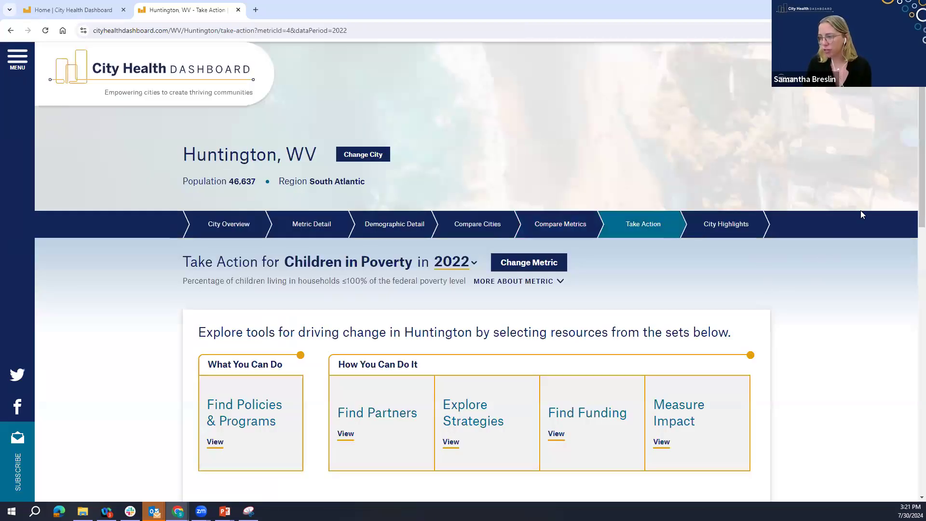
scroll(862, 214, "down", 3)
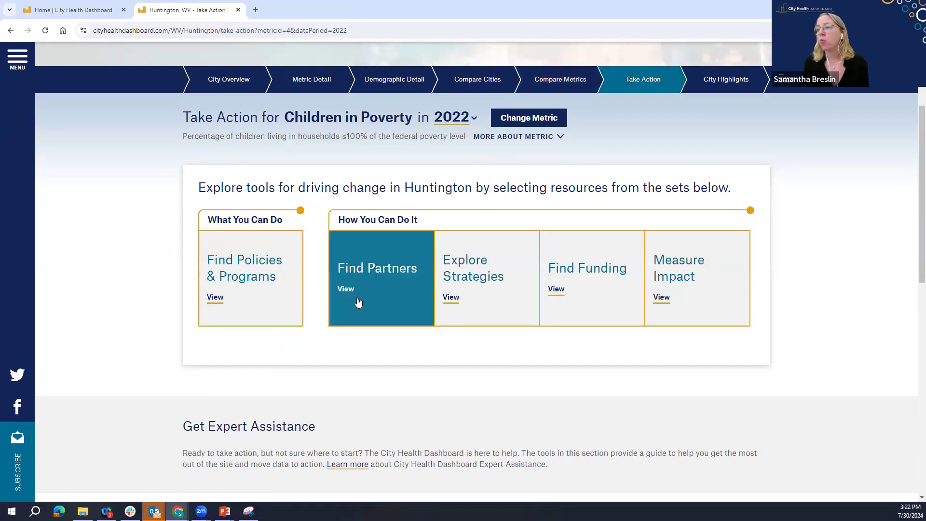
scroll(280, 424, "up", 1)
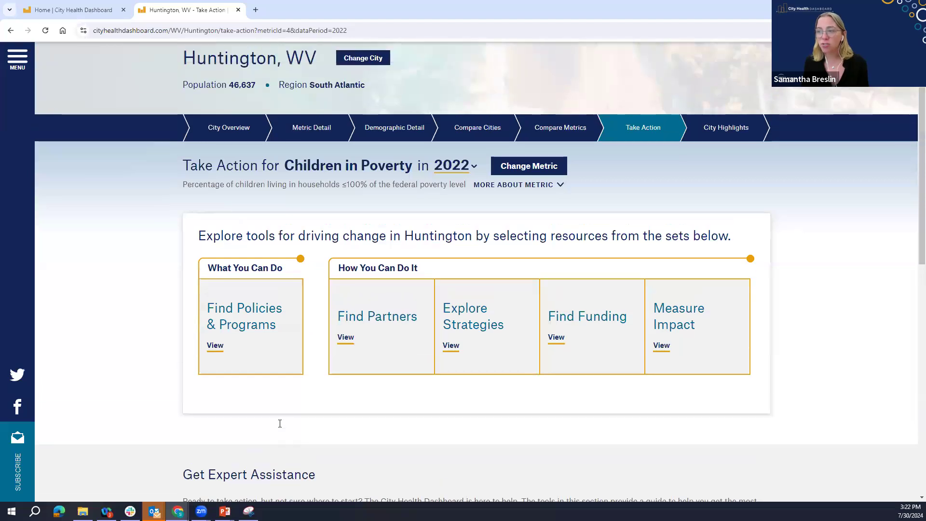
left_click(260, 332)
scroll(162, 359, "down", 2)
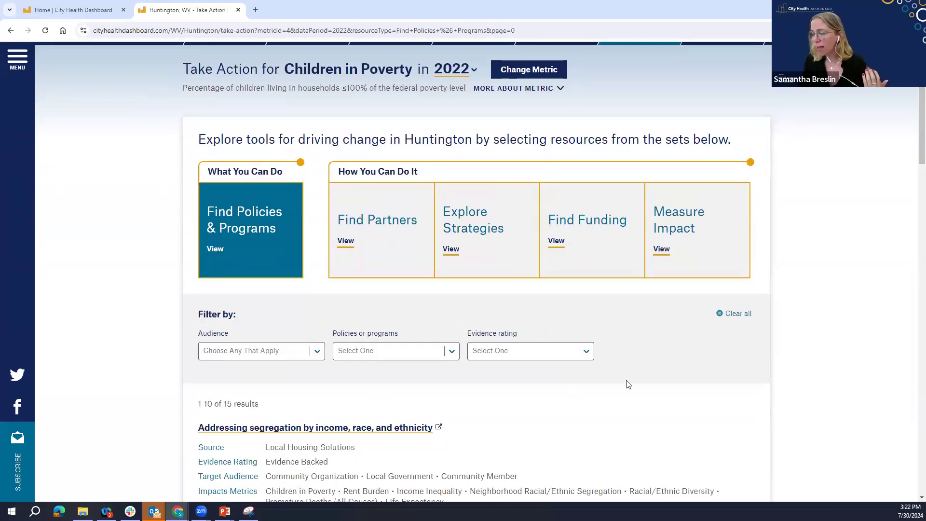
scroll(628, 384, "down", 1)
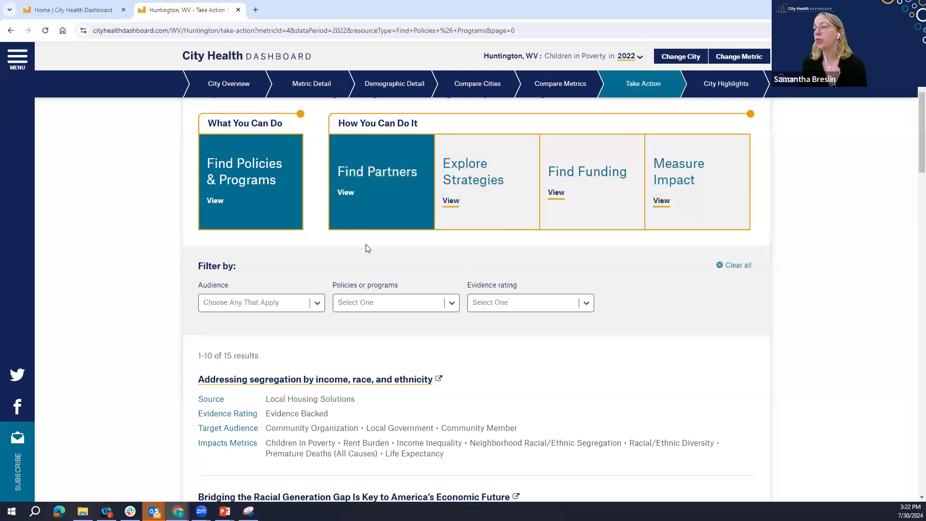
View the Find Partners and Explore Strategies resource sets for Children in Poverty.
left_click(376, 214)
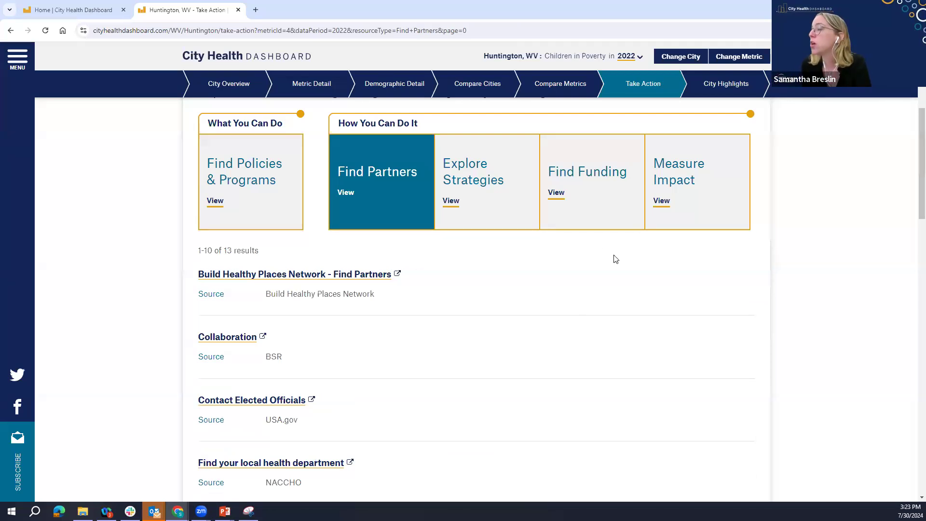
left_click(502, 197)
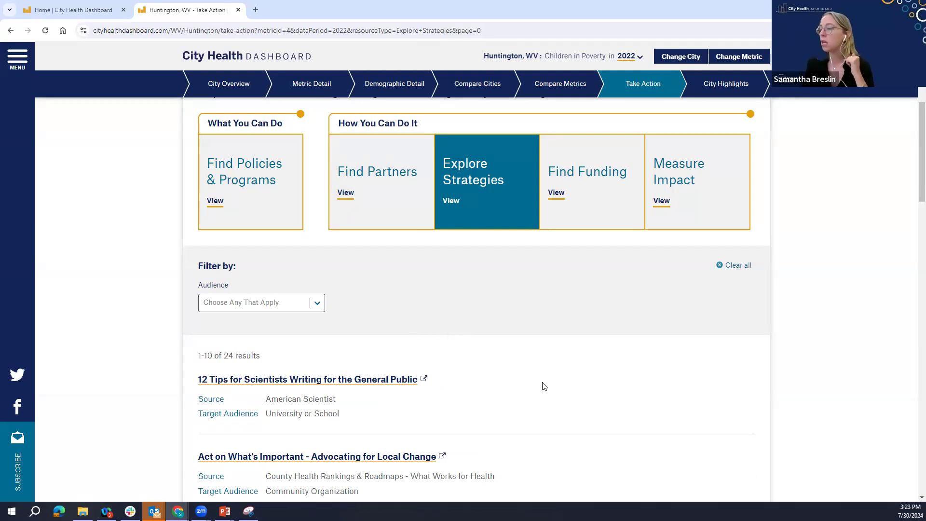
scroll(542, 385, "down", 1)
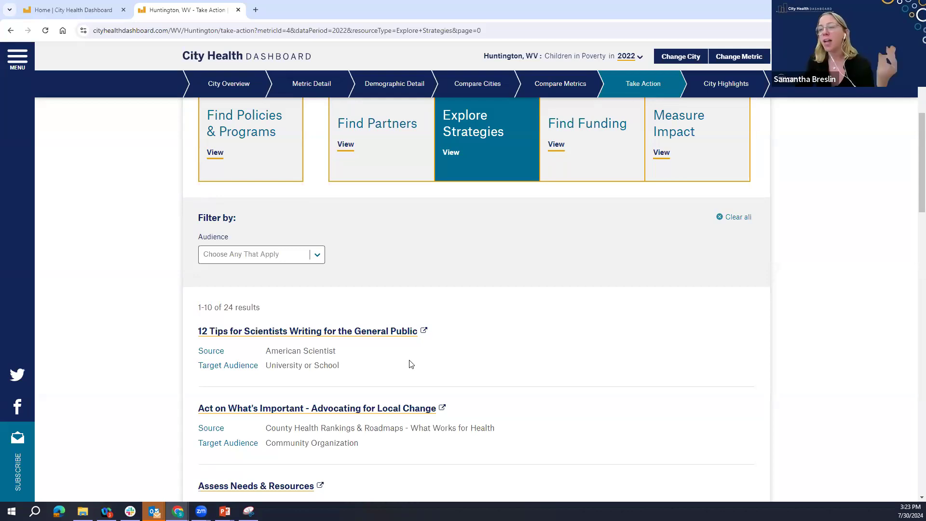
View the Find Funding and Measure Impact resource sets for Children in Poverty.
left_click(567, 179)
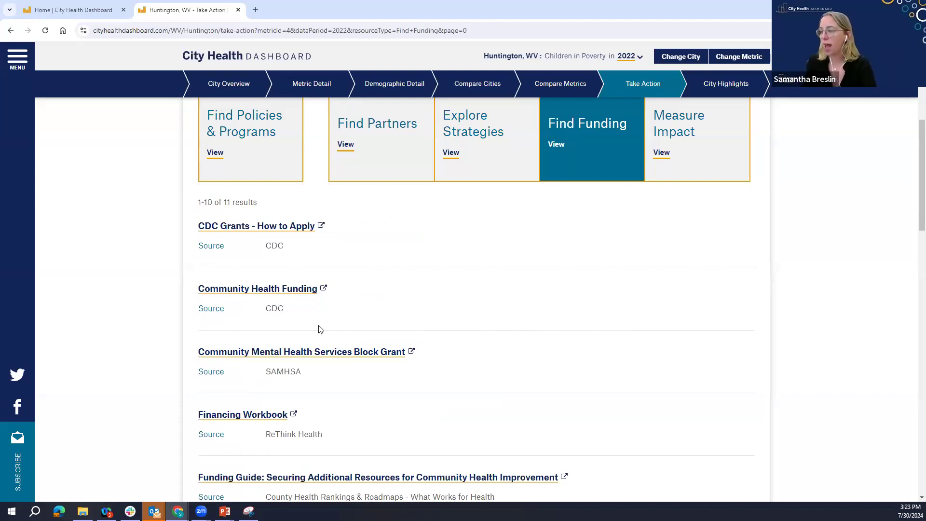
scroll(421, 397, "down", 2)
scroll(577, 305, "up", 3)
left_click(705, 202)
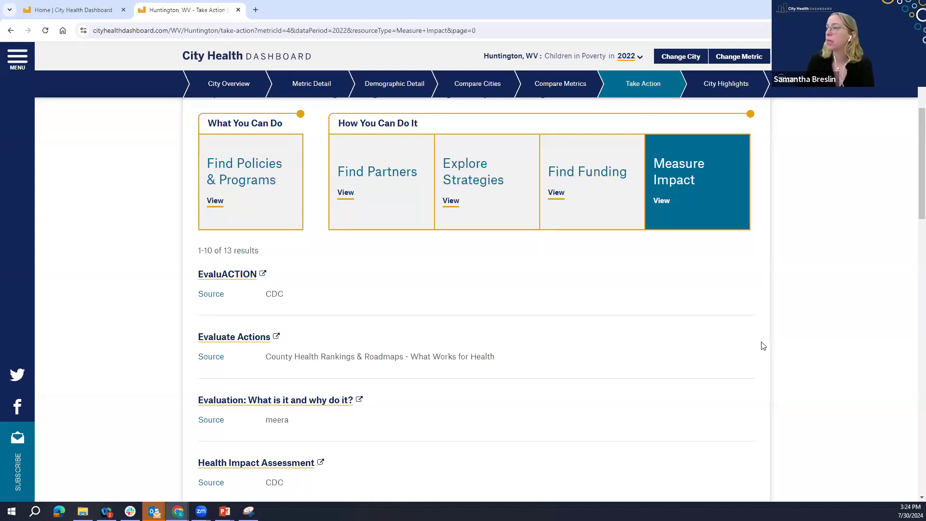
Open the Impact Stories page and browse the stories from Maplewood, NJ down to Memphis, TN.
left_click(18, 69)
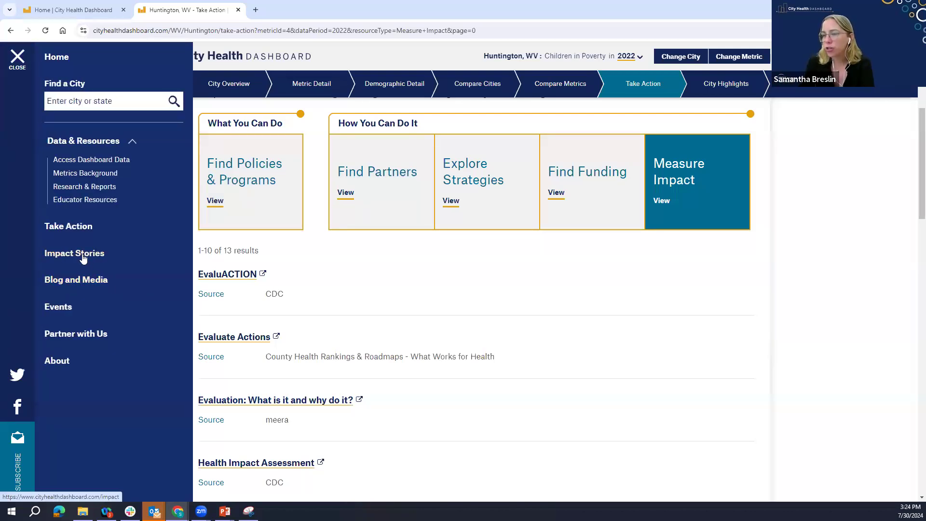
left_click(84, 255)
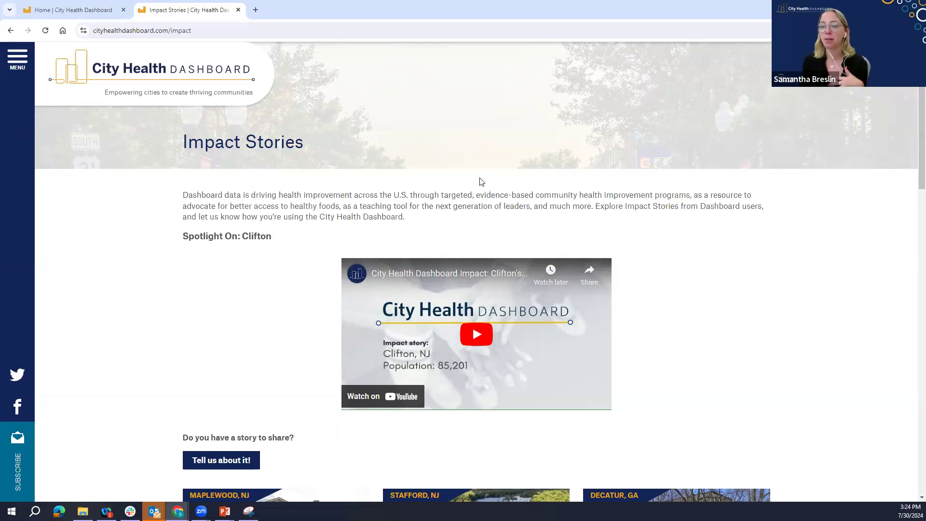
scroll(634, 128, "down", 1)
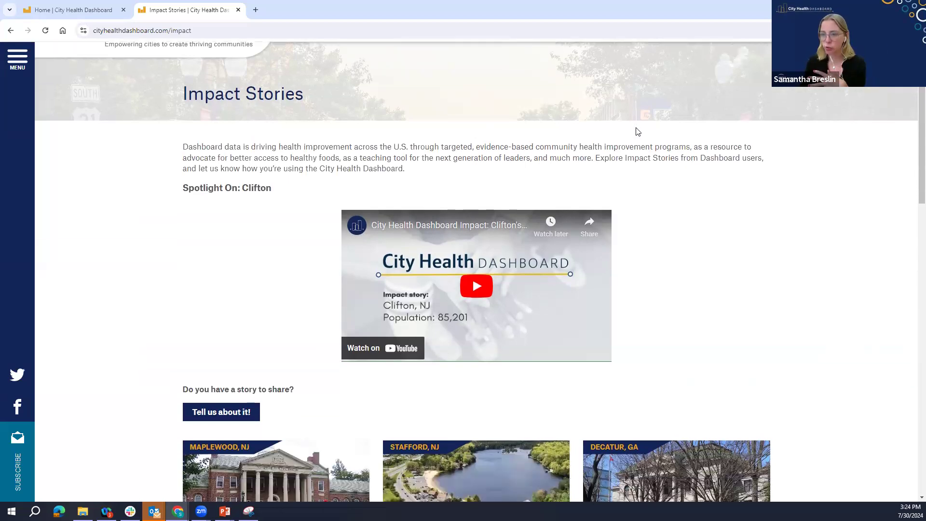
scroll(636, 131, "down", 5)
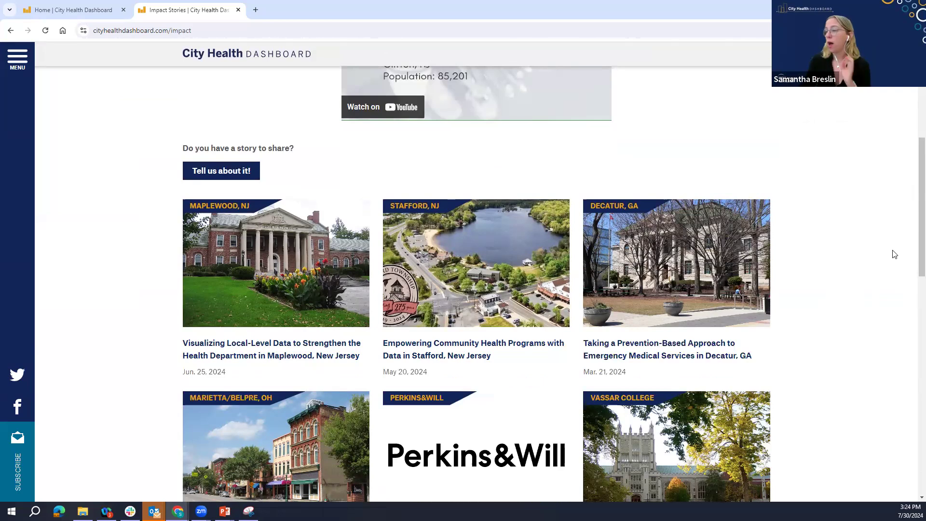
scroll(914, 393, "down", 3)
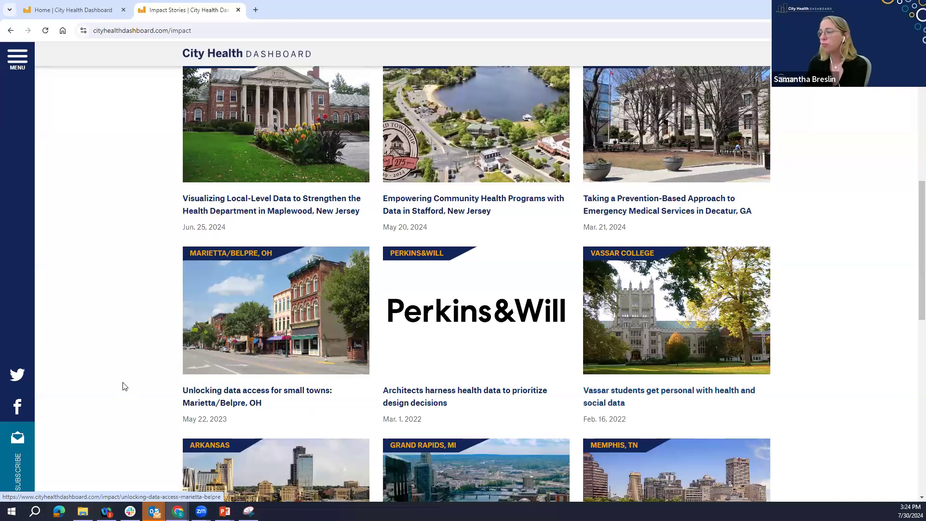
scroll(122, 384, "down", 3)
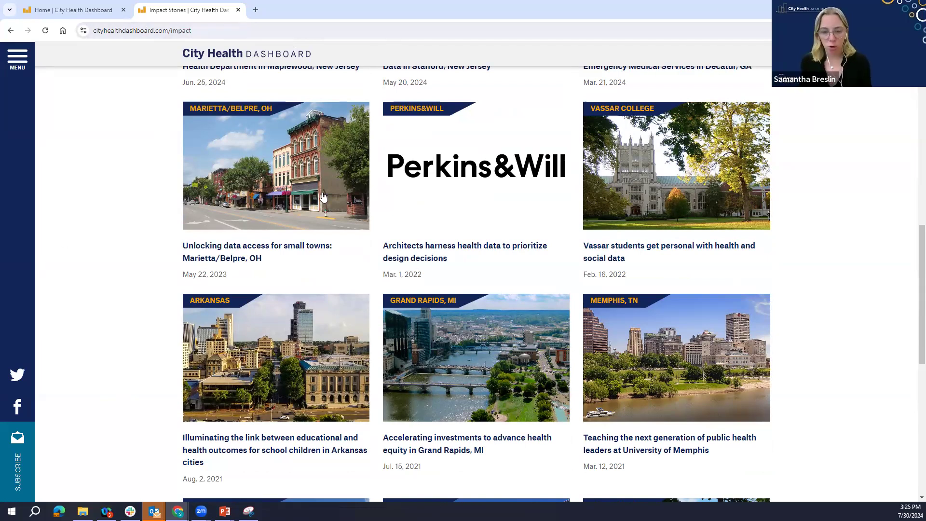
Switch to PowerPoint, restart the slide show from the title slide and advance to the Measure Selection Criteria slide.
key("alt+Tab")
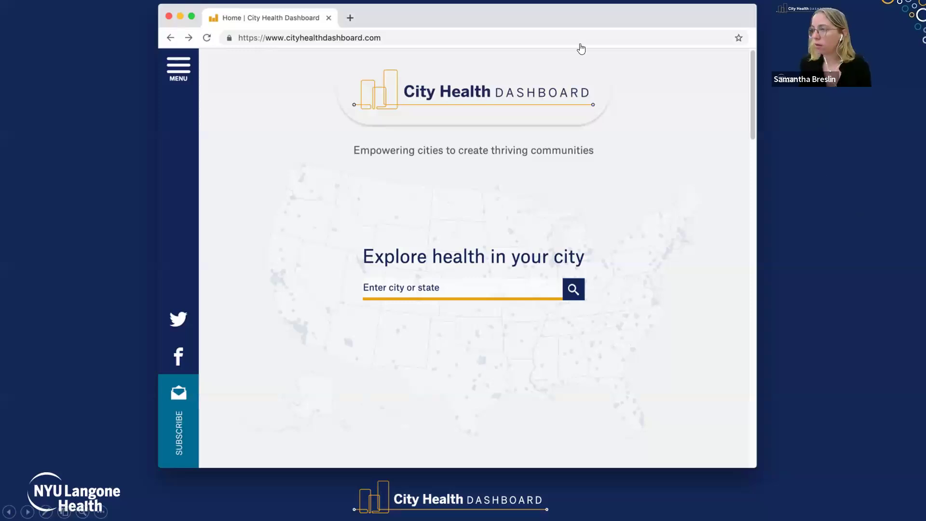
key("Escape")
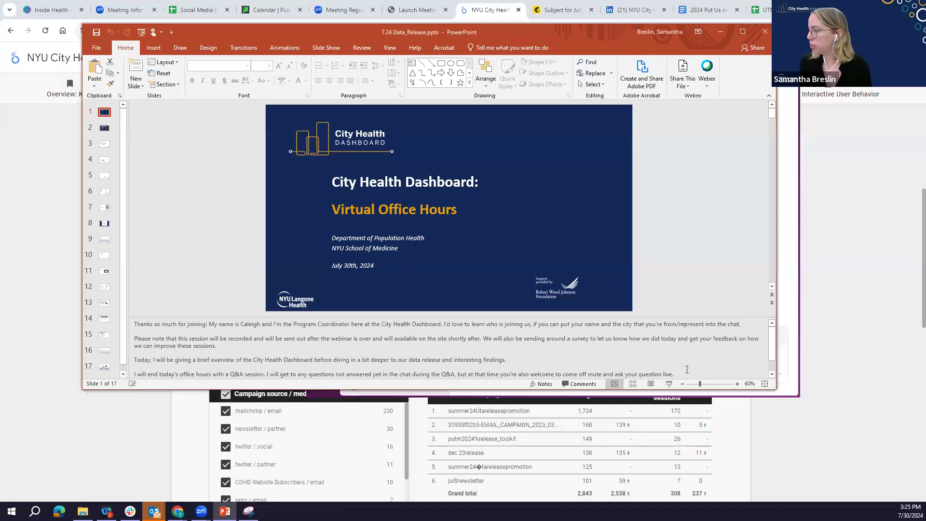
left_click(672, 382)
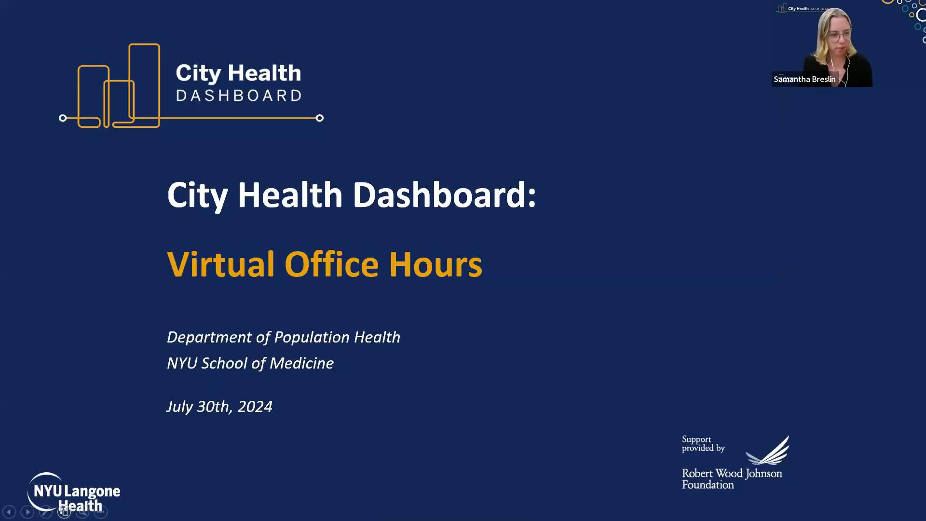
key("Right")
key("Right")
key("Right")
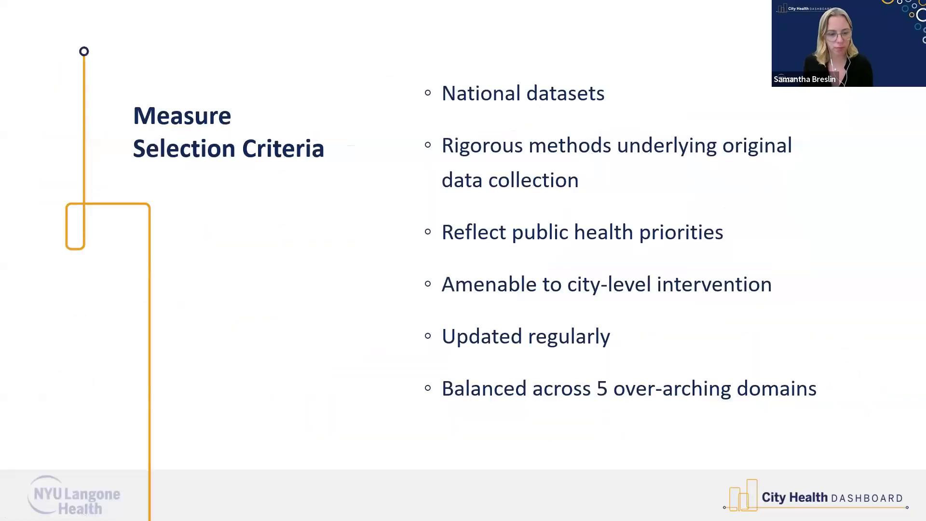
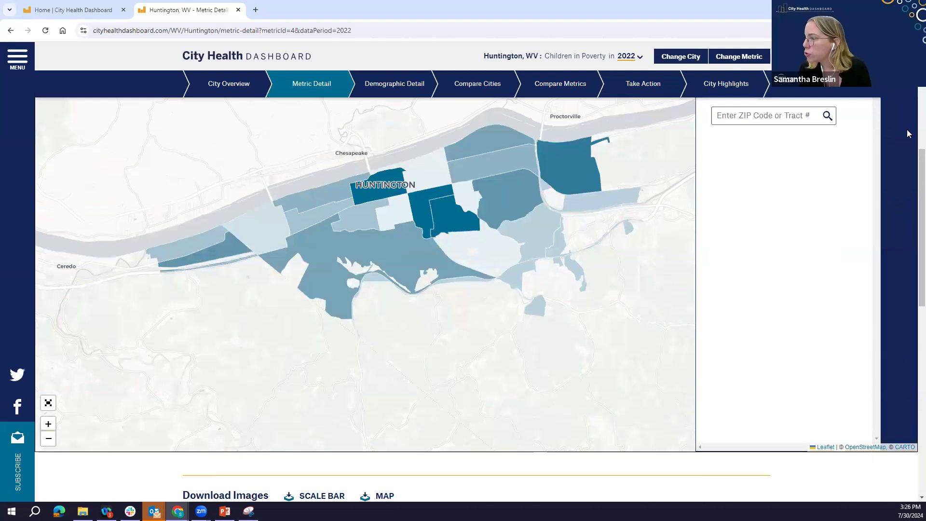
Examine the census tracts around Chancellor Hills and Enslow Park Place up close on Huntington's Children in Poverty Metric Detail map.
scroll(877, 245, "up", 4)
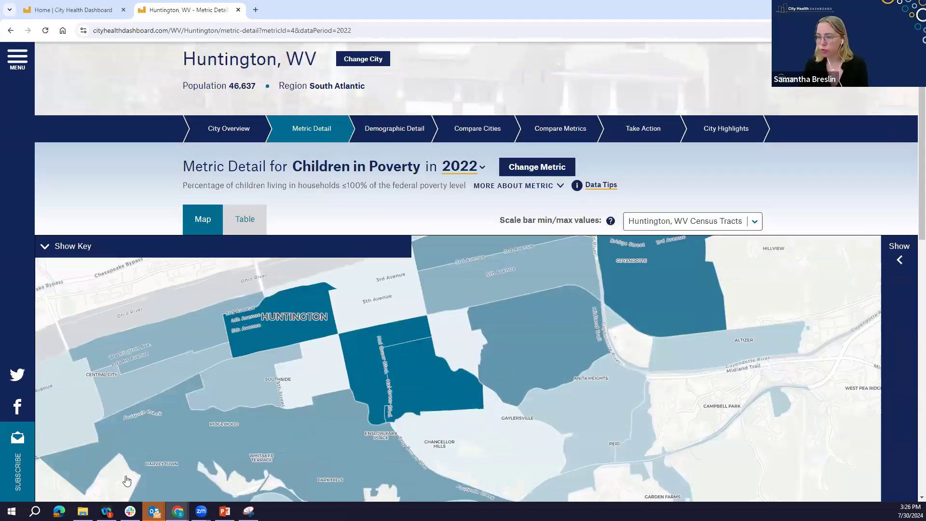
scroll(53, 429, "down", 2)
scroll(54, 429, "down", 2)
left_click(52, 426)
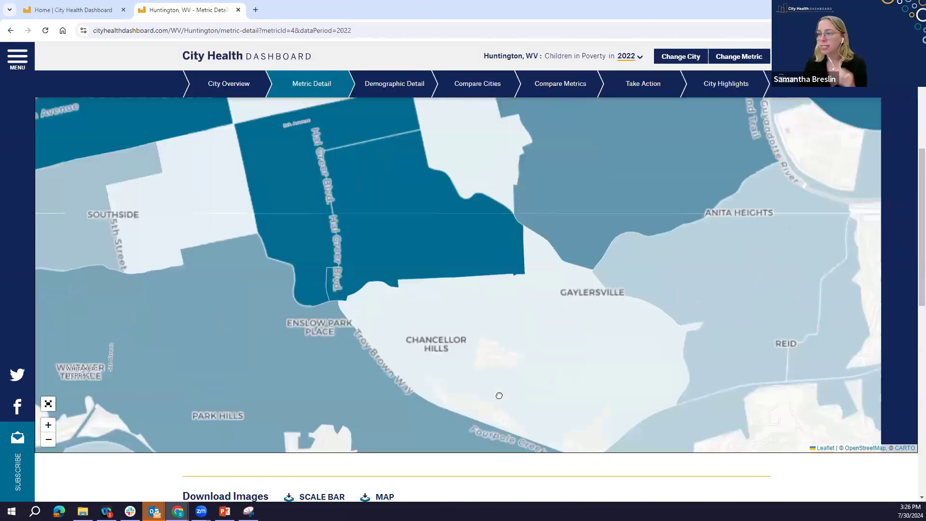
left_click_drag(500, 395, 513, 440)
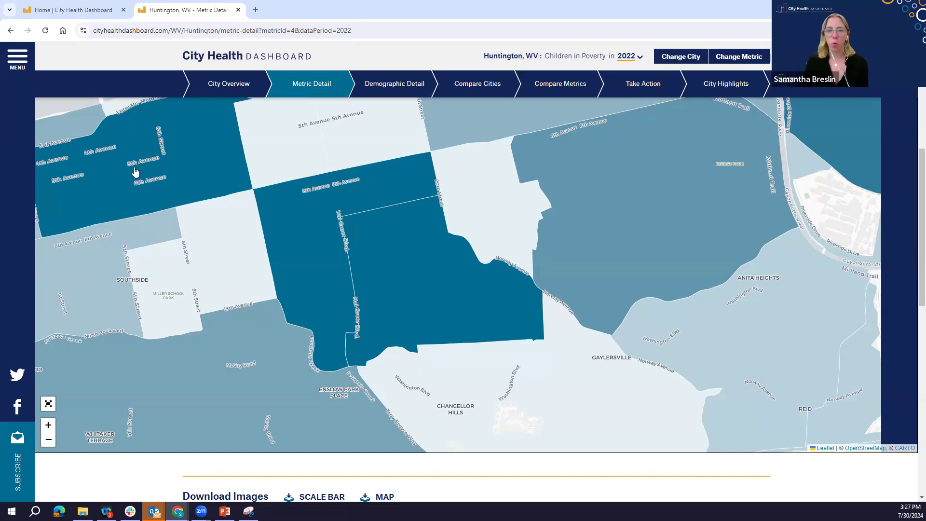
Switch to PowerPoint to maximize the 7.24 Data_Release.pptx window, and return to Huntington's Metric Detail page in Chrome.
key("alt+Tab")
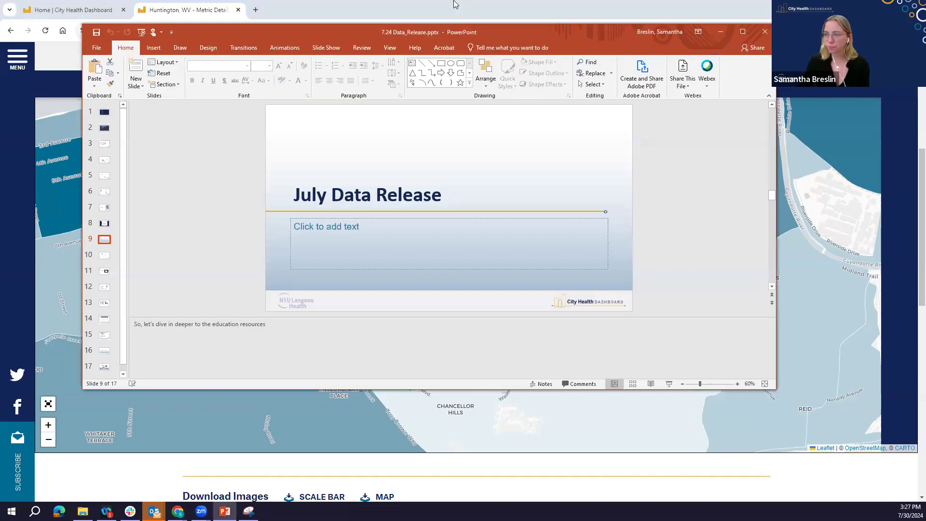
left_click(742, 31)
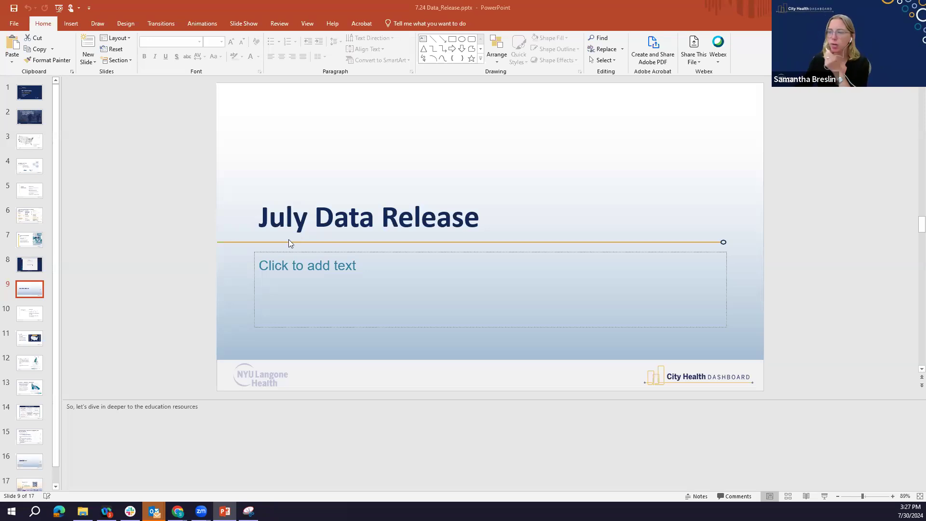
mouse_move(177, 511)
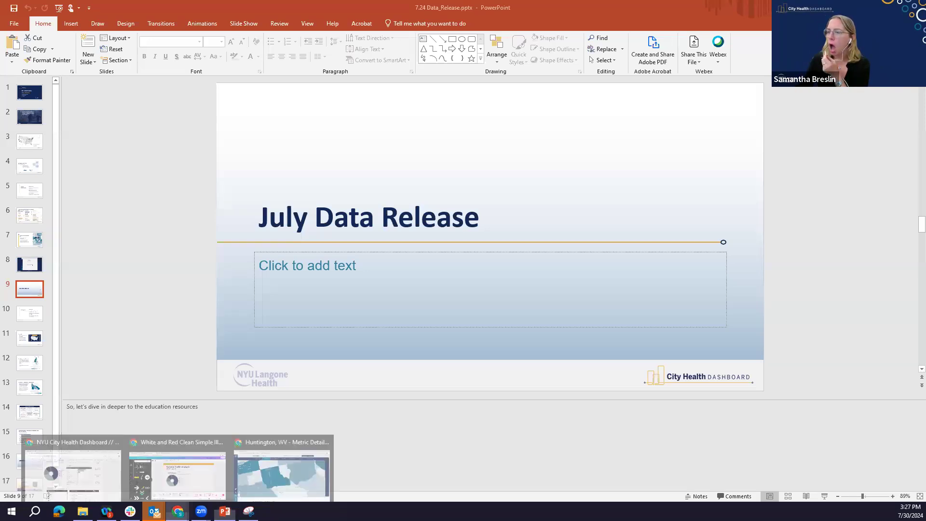
left_click(265, 470)
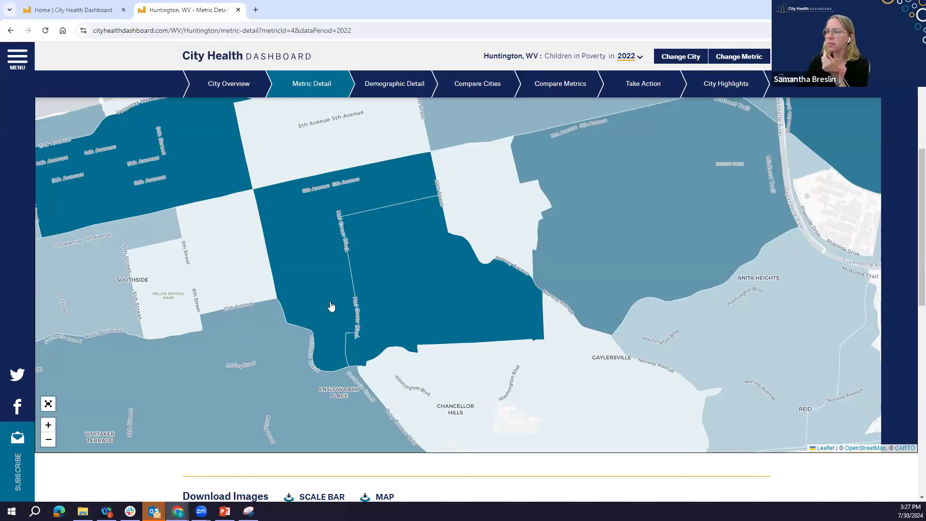
scroll(369, 293, "up", 4)
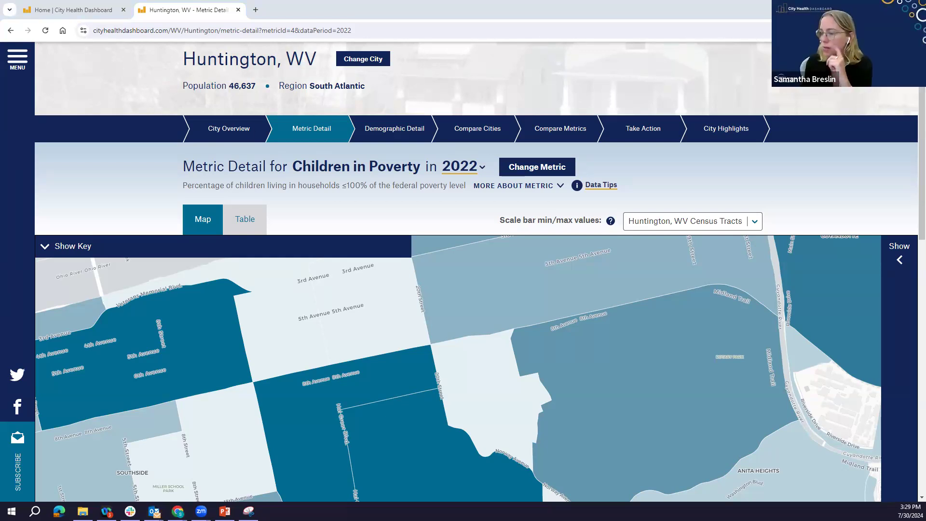
Switch to PowerPoint and start the slide show from the July Data Release slide.
left_click(225, 511)
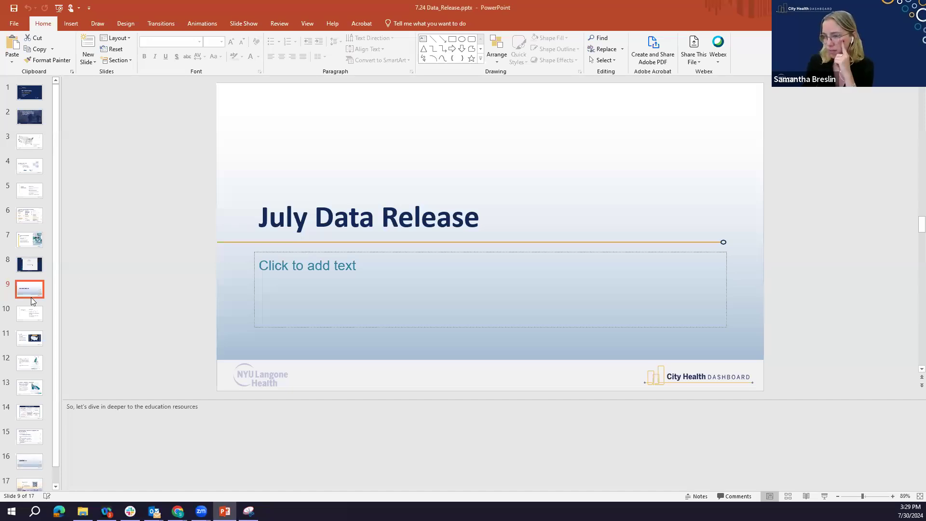
left_click(825, 497)
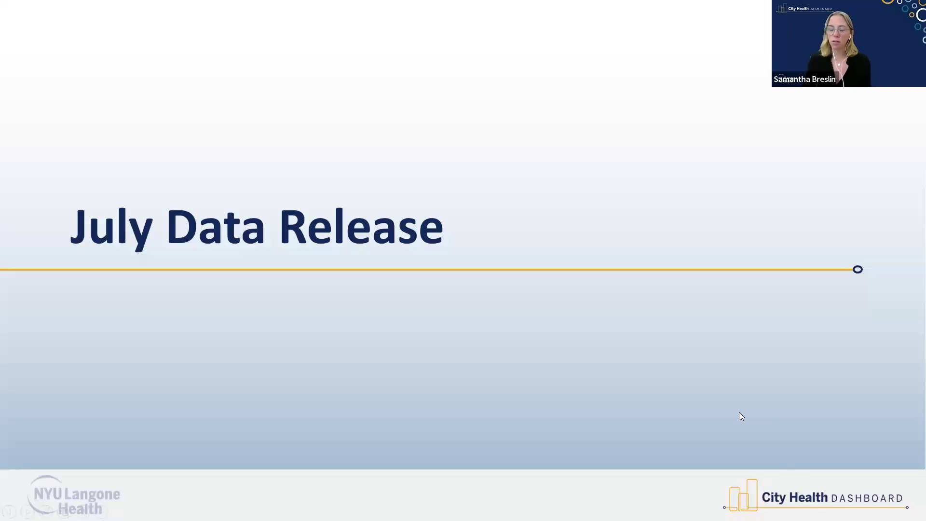